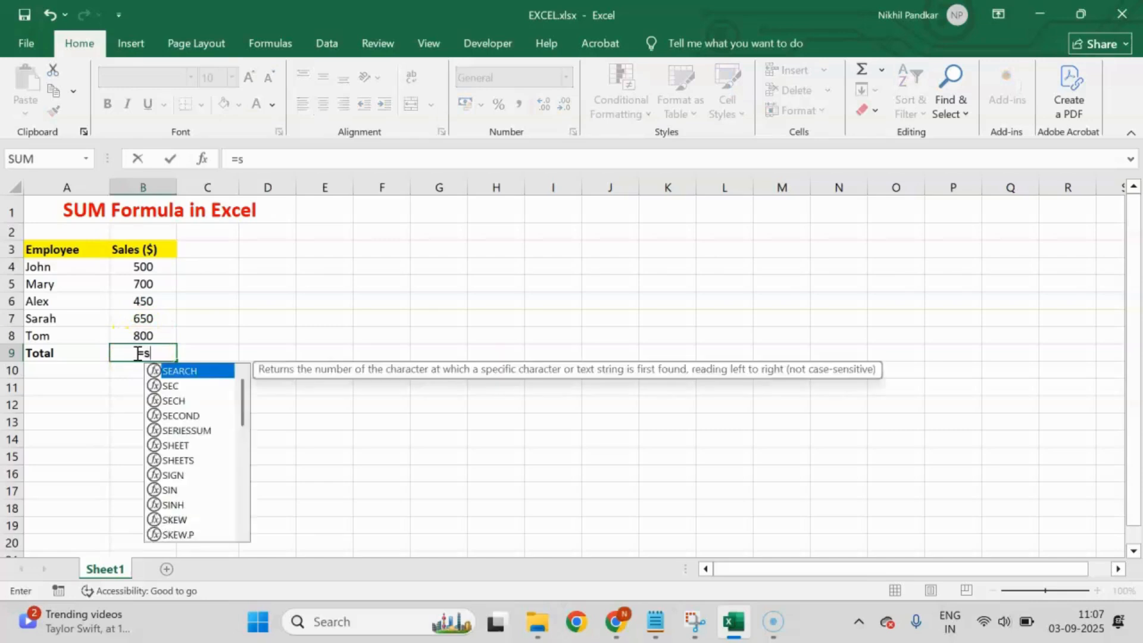
Complete the SUM formula in B9 to total the sales values in B4:B8
left_click_drag(154, 262, 153, 340)
type(")")
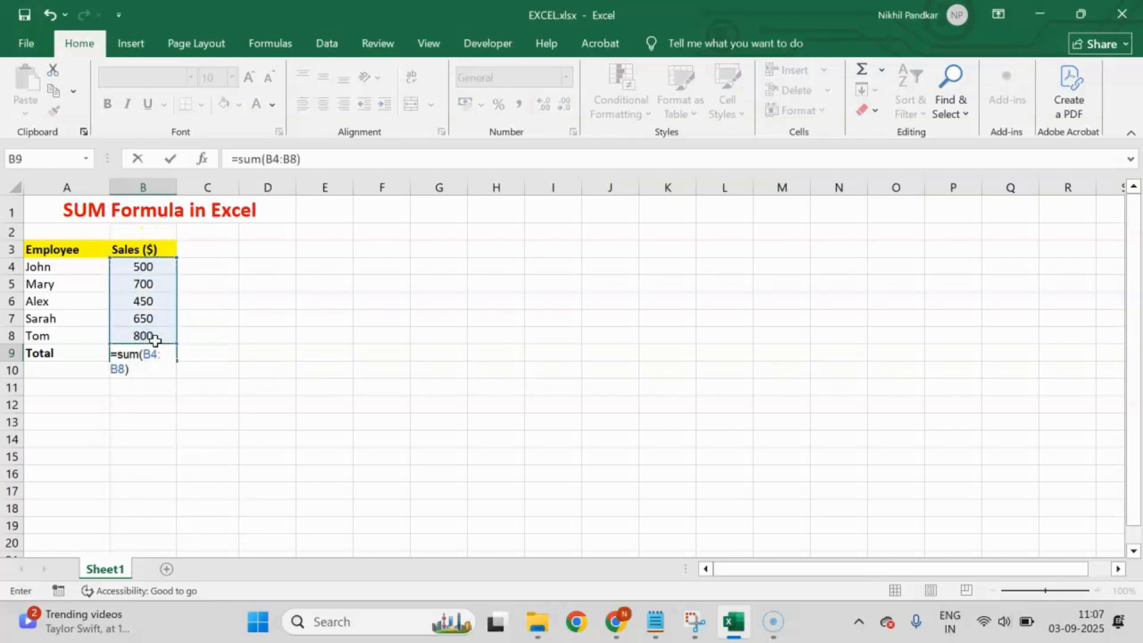
key("Return")
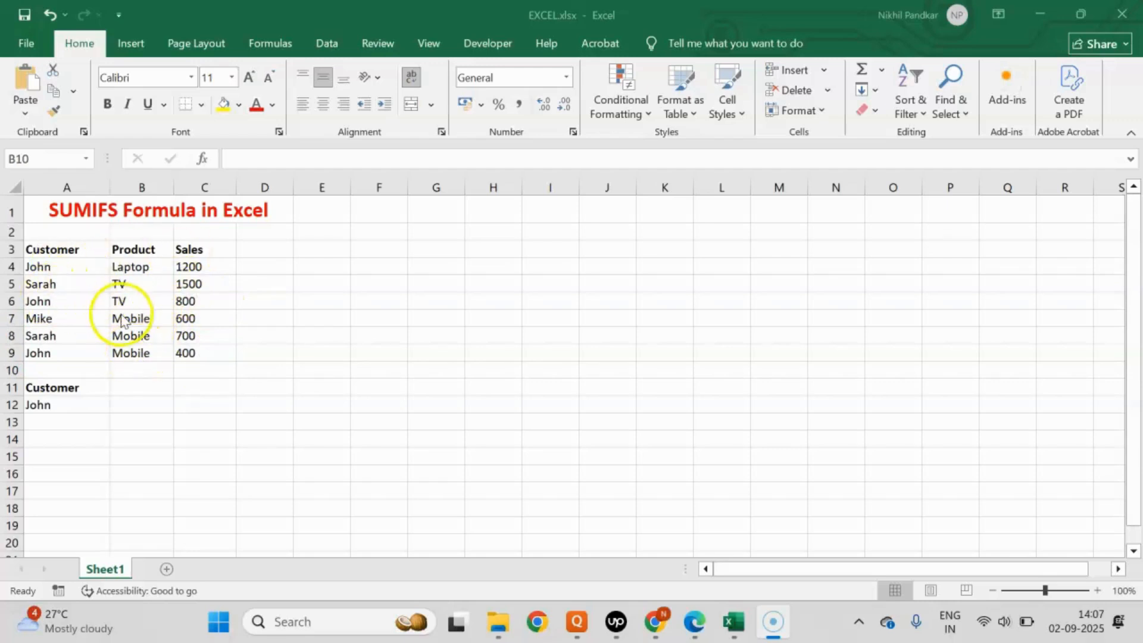
Enter a SUMIF formula in B12 that adds C4:C9 where A4:A9 matches the customer name shown in A12, written as quoted text
left_click(131, 406)
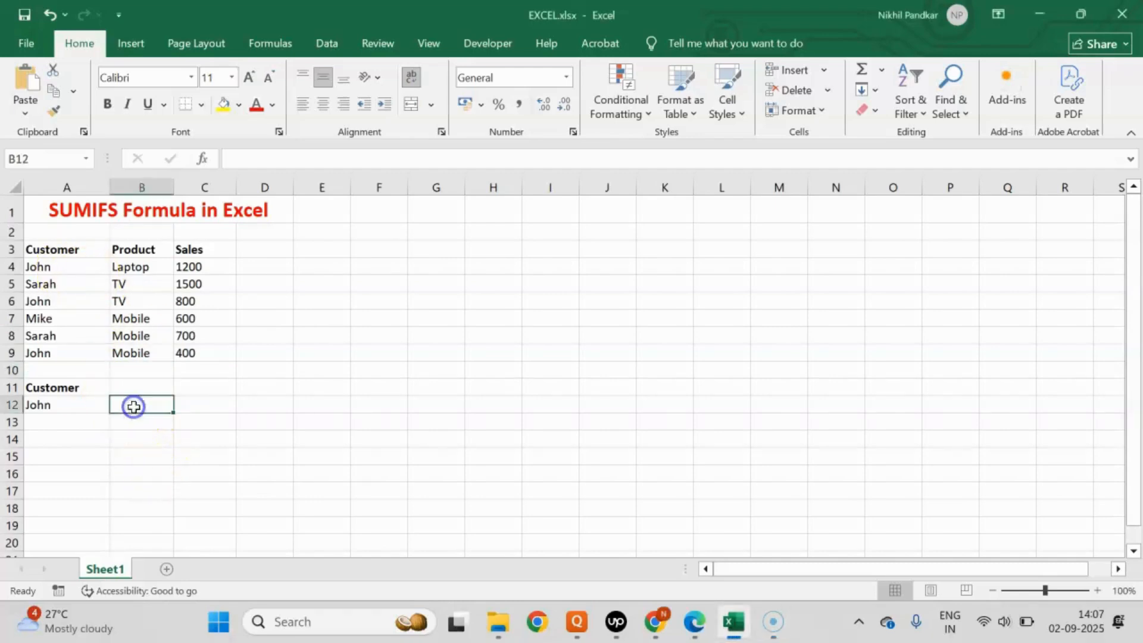
left_click(258, 159)
type("=SUMIF(A4:A9, \"John\", C4:C9)")
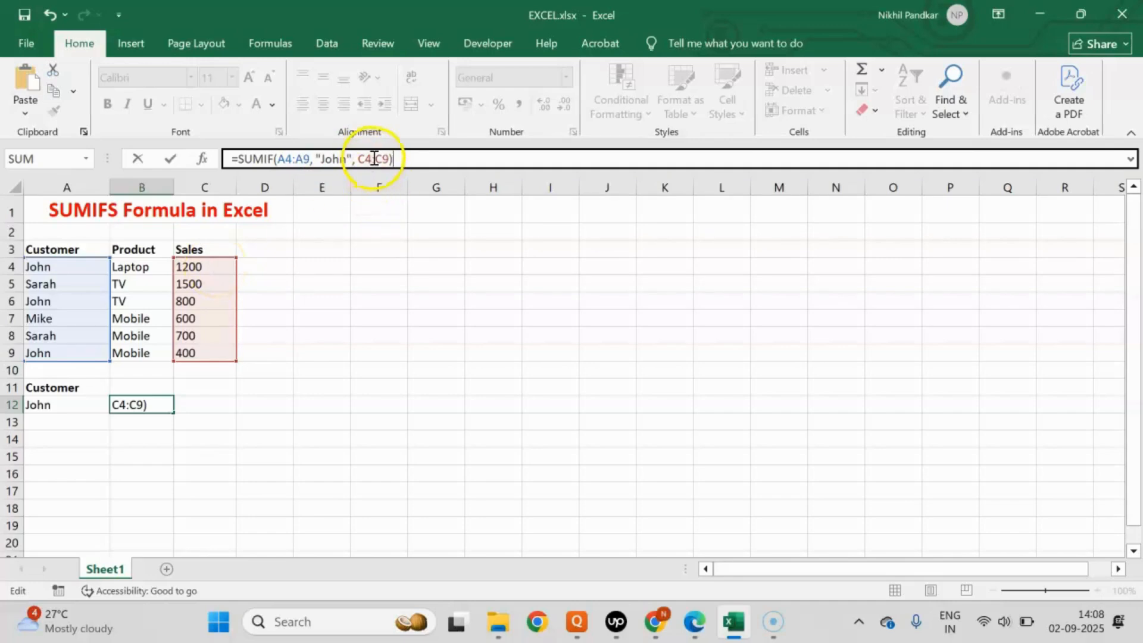
key("Return")
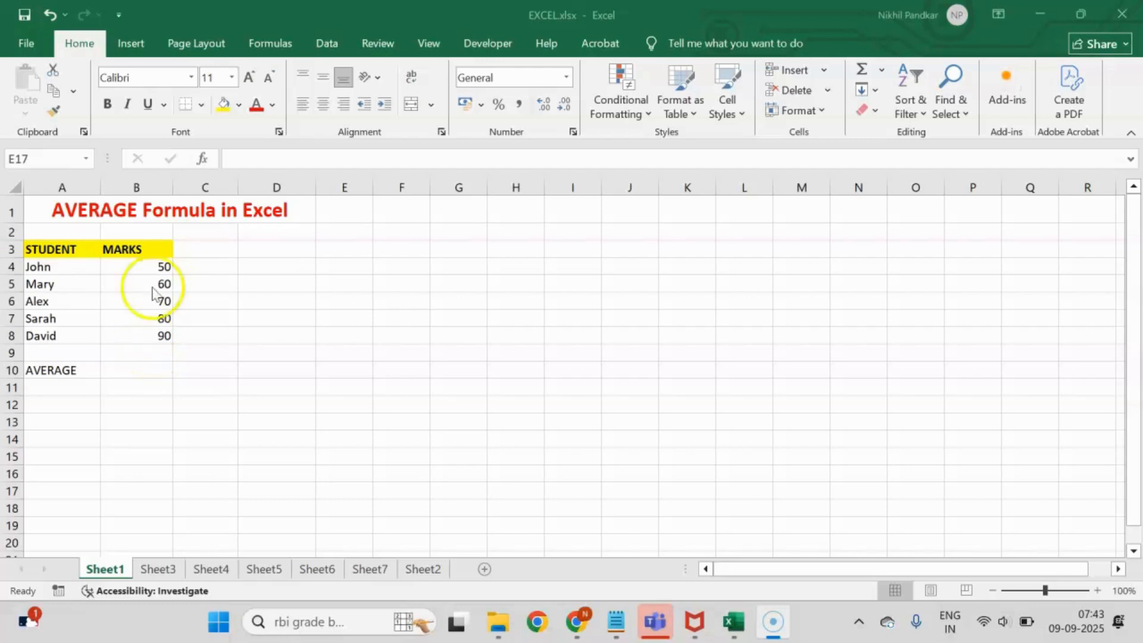
Enter =AVERAGE(B4:B8) in B10 to average the students' marks, and review the formula against its source range
left_click(135, 370)
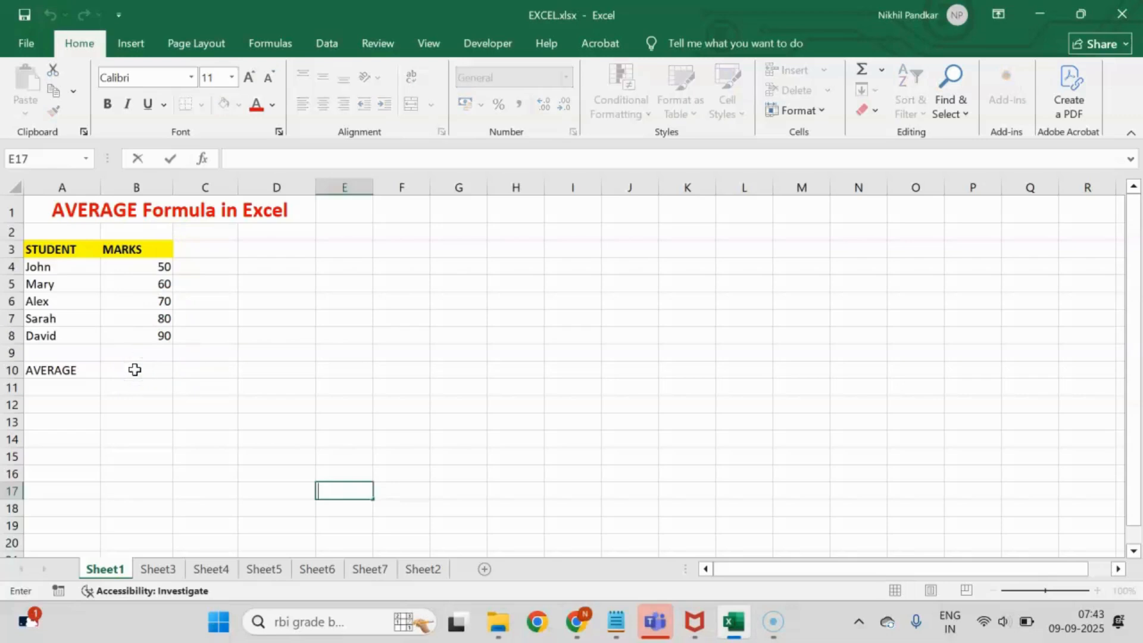
left_click(134, 370)
type("=")
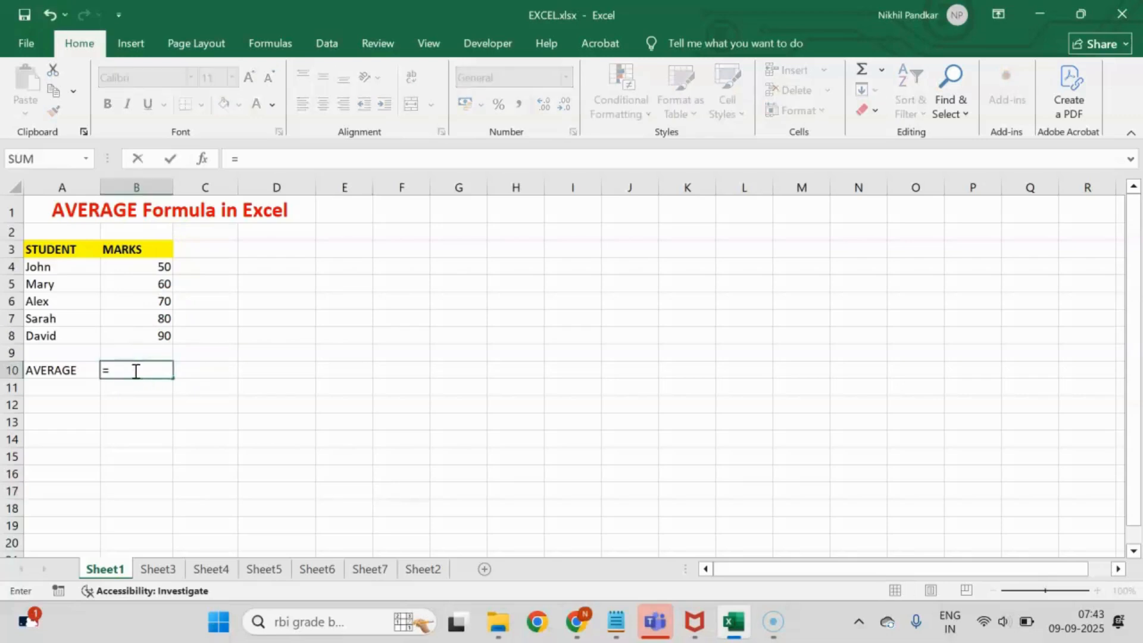
type("average")
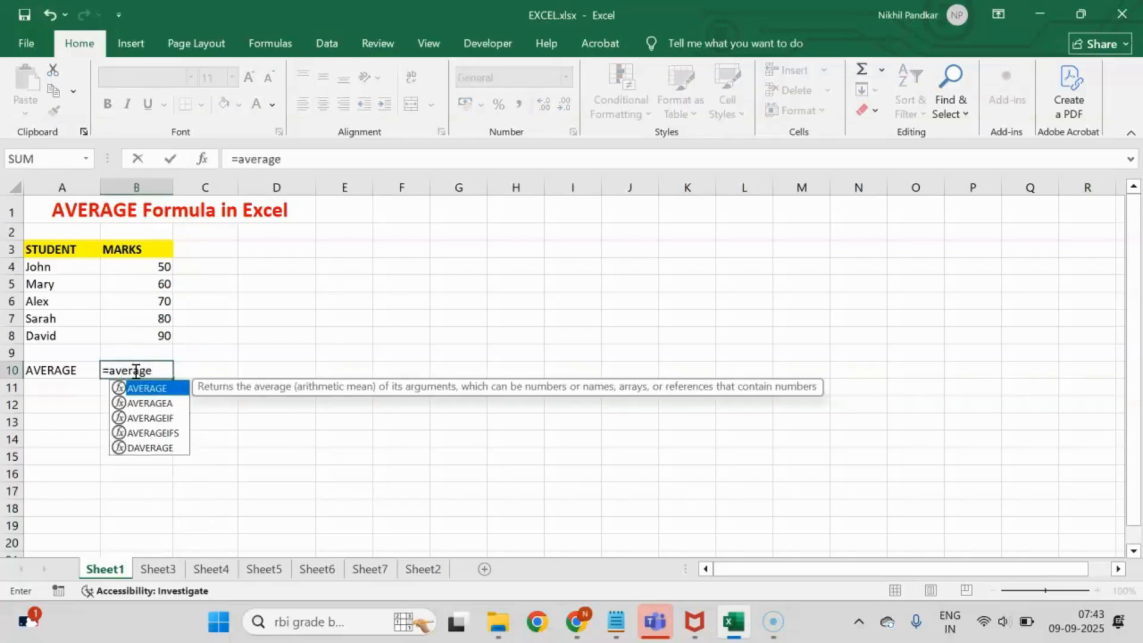
type("(")
left_click_drag(140, 269, 143, 338)
type(")")
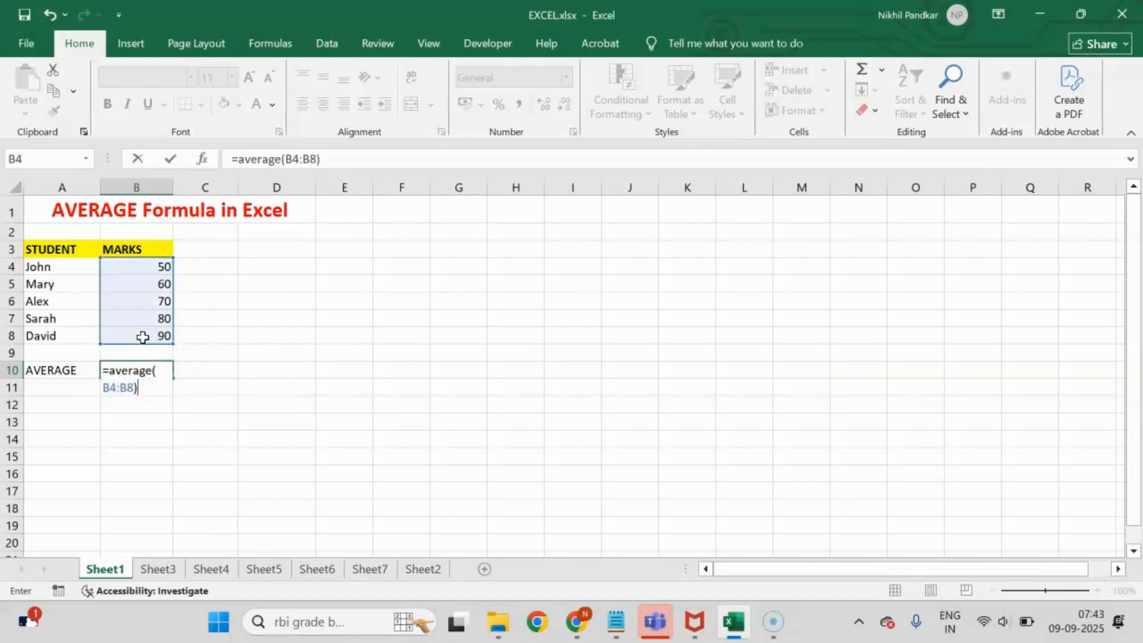
key("Return")
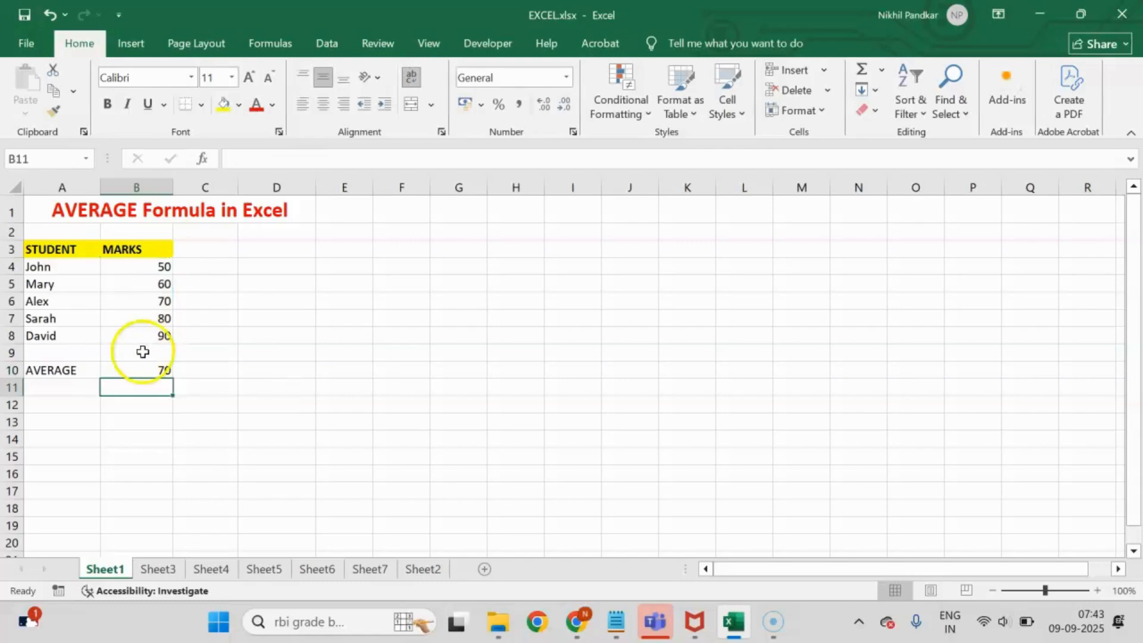
left_click(139, 371)
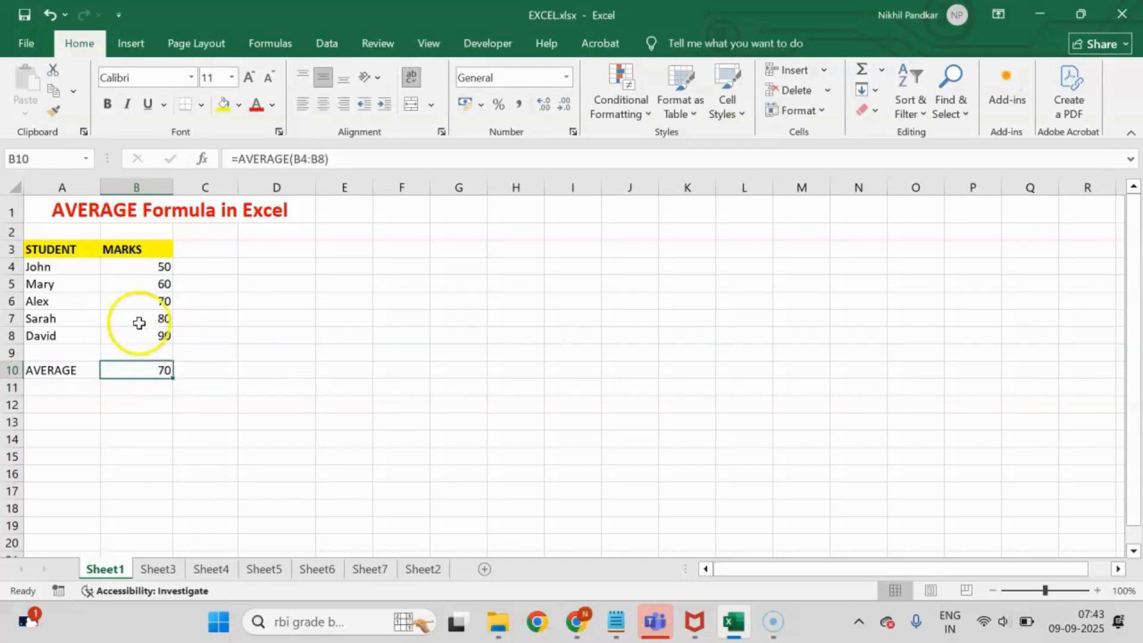
left_click_drag(140, 268, 140, 335)
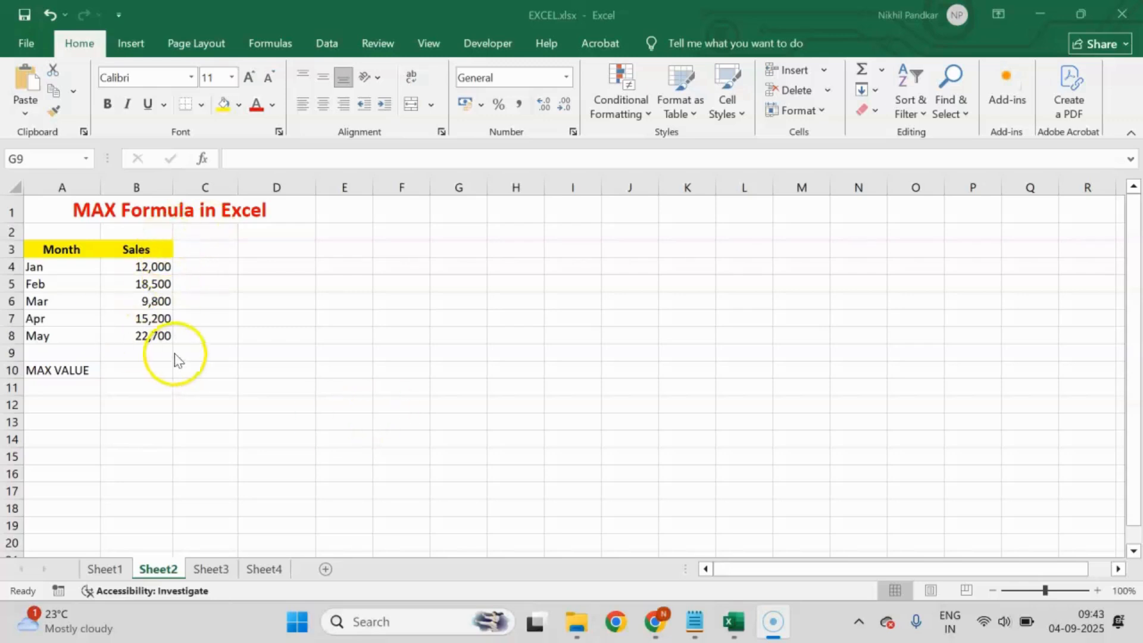
Enter =MAX(B4:B8) in B10 beside MAX VALUE to find the highest monthly sales figure
left_click(136, 375)
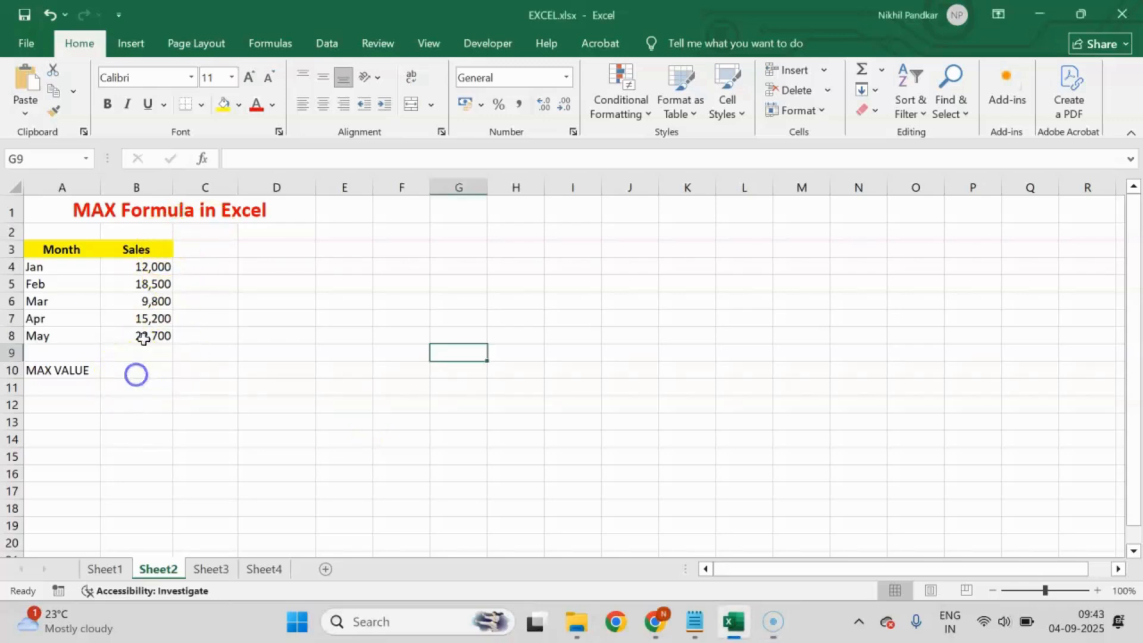
left_click(133, 367)
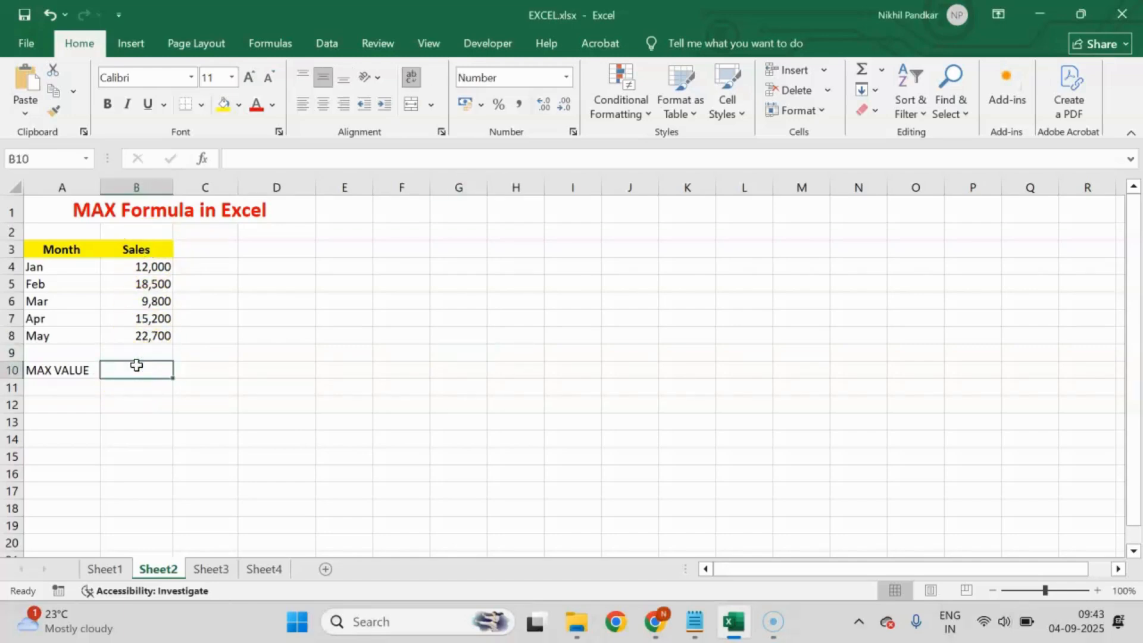
type("=")
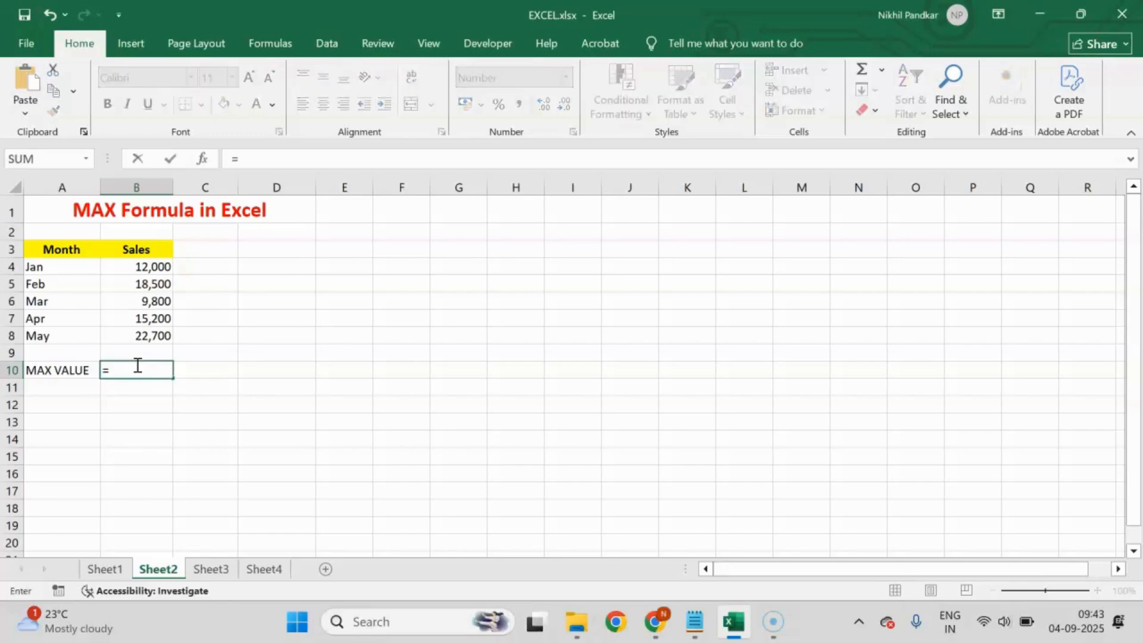
type("MAX(")
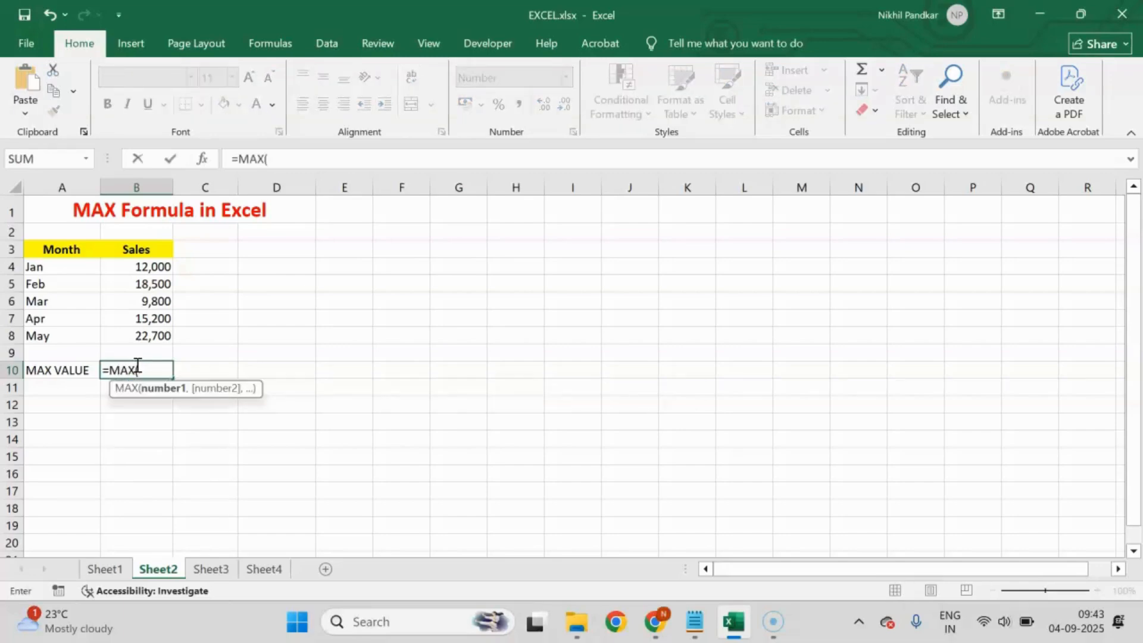
left_click_drag(153, 268, 146, 336)
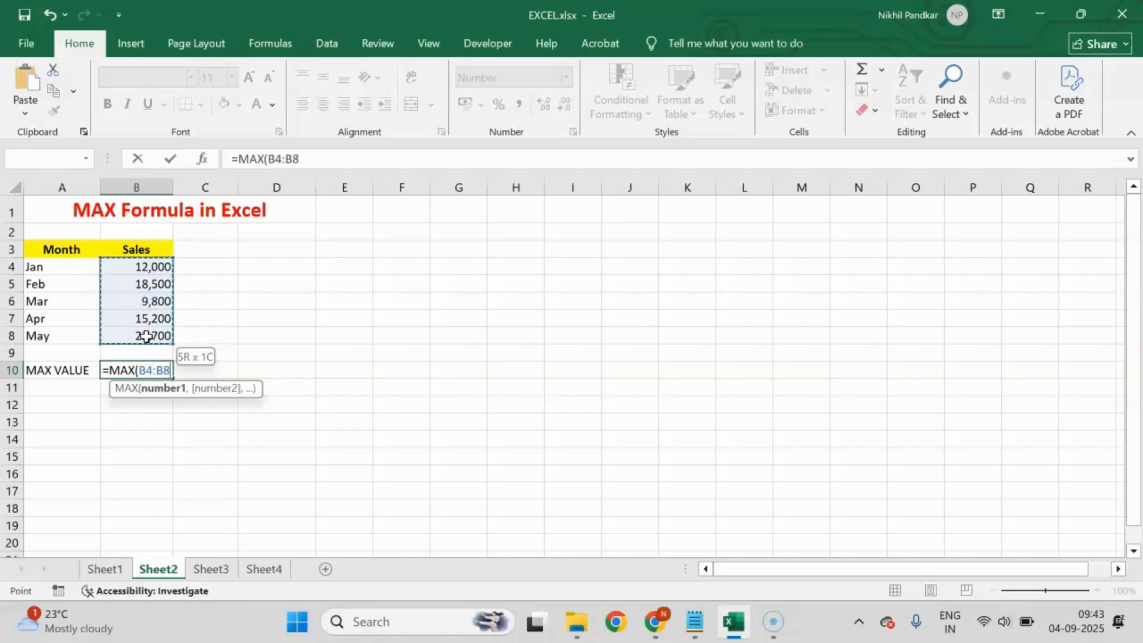
left_click_drag(145, 336, 146, 336)
type(")")
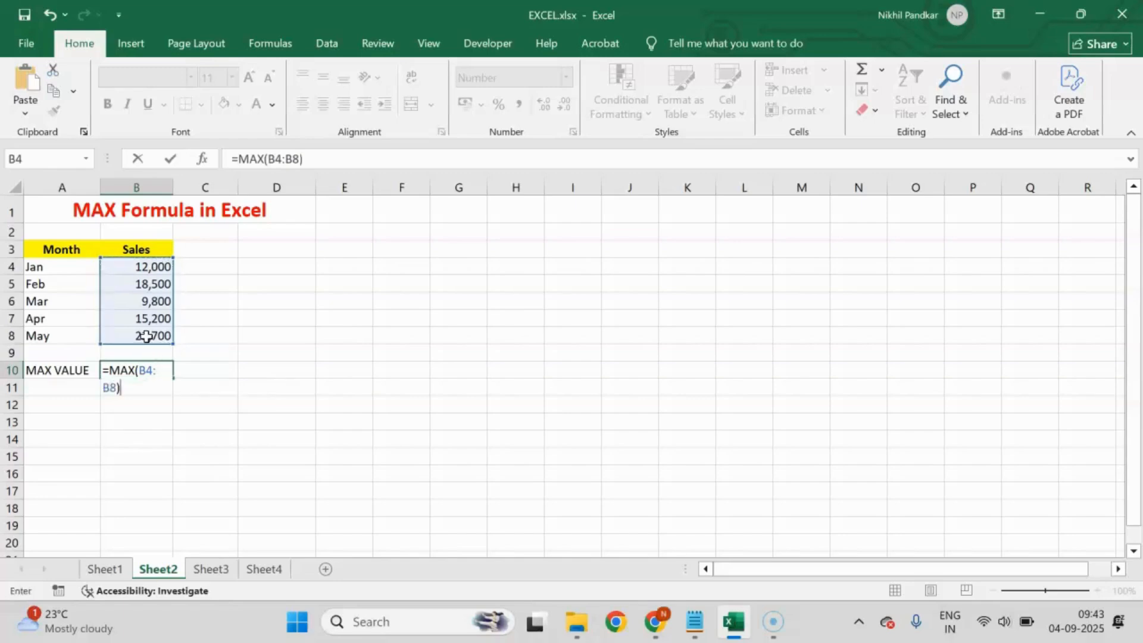
key("Return")
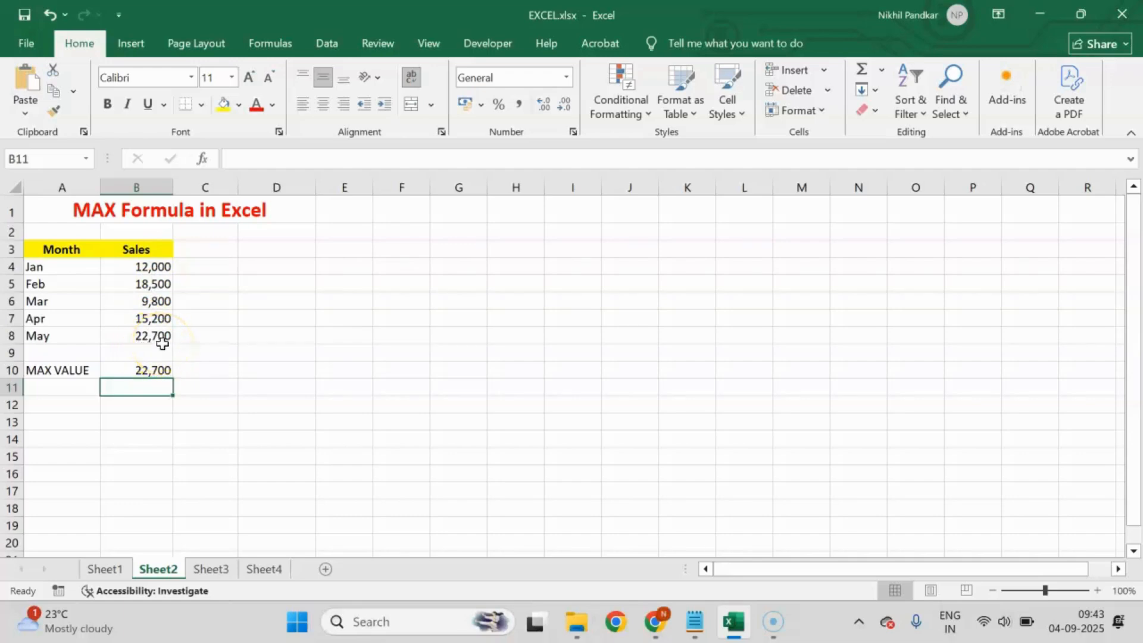
left_click(149, 371)
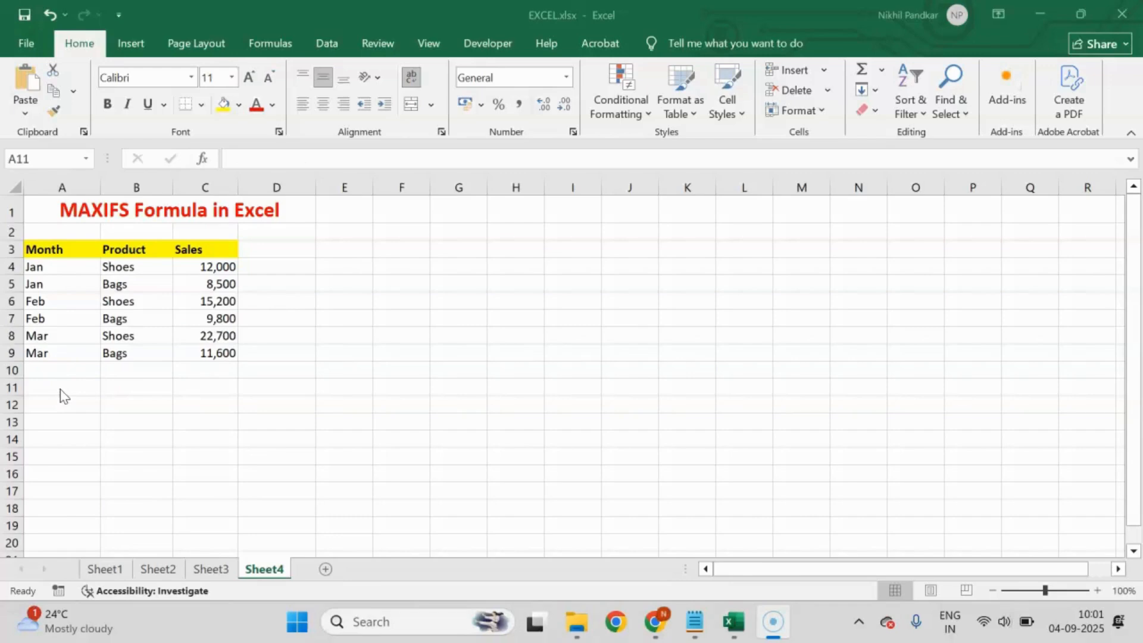
Enter =MAXIFS(C4:C9,B4:B9,"SHOES") in A11 to find the highest sales value for shoes
left_click(60, 387)
type("=M")
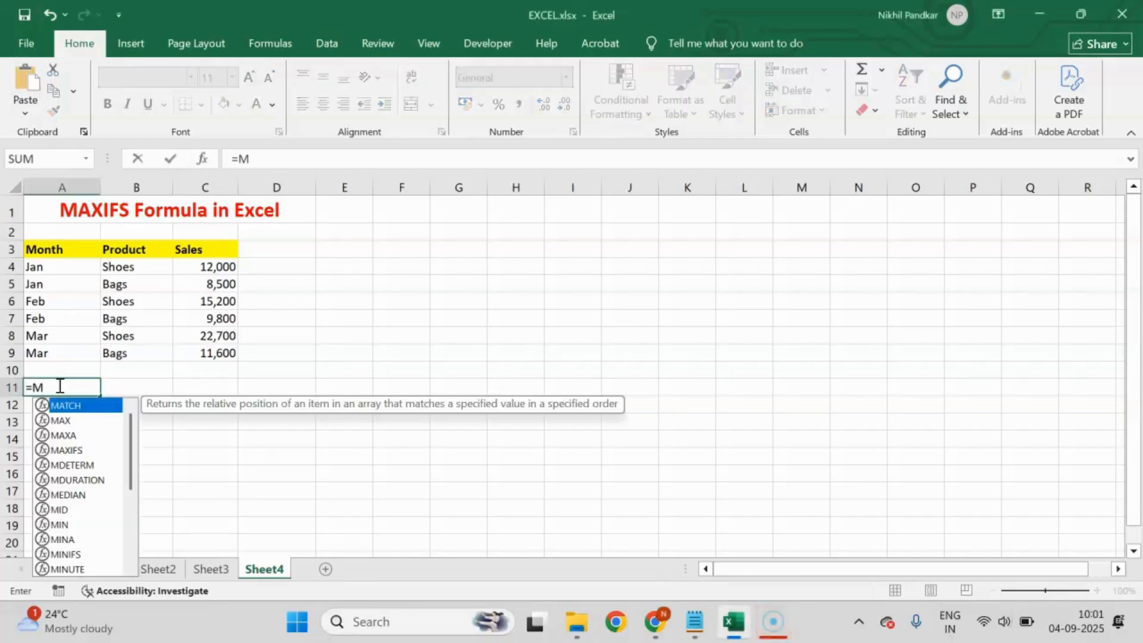
type("AXI")
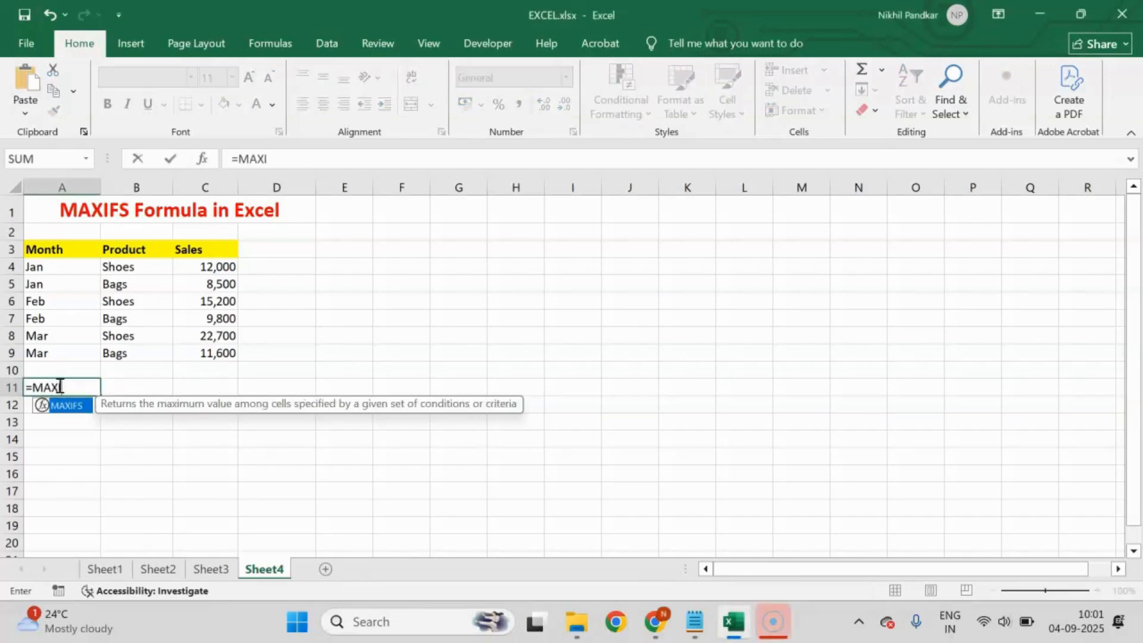
type("FS(")
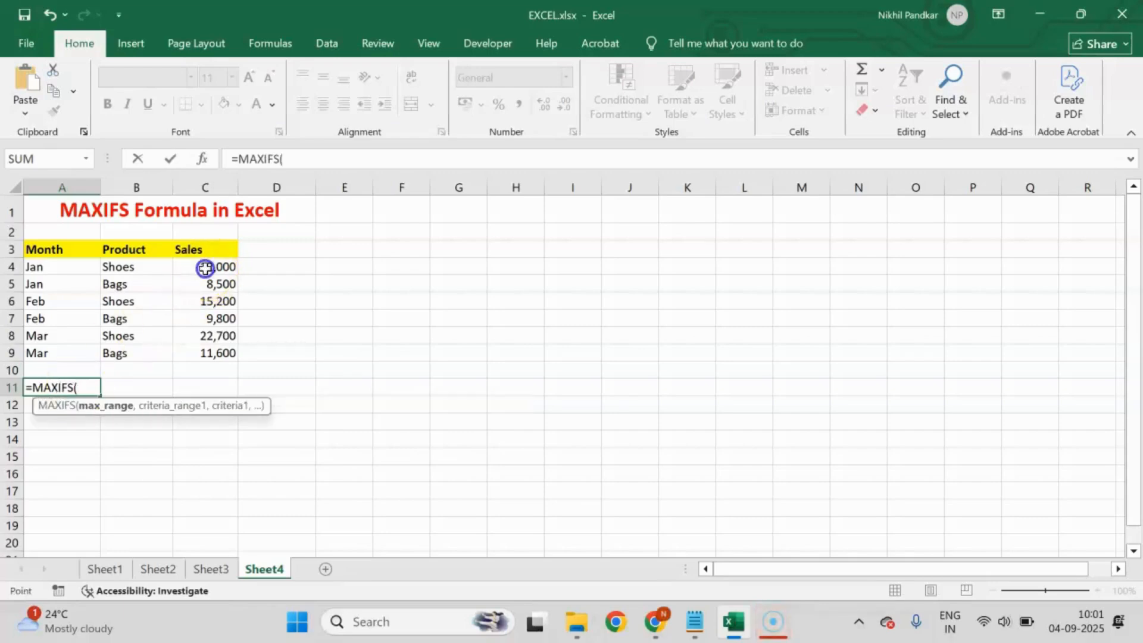
left_click_drag(205, 269, 211, 350)
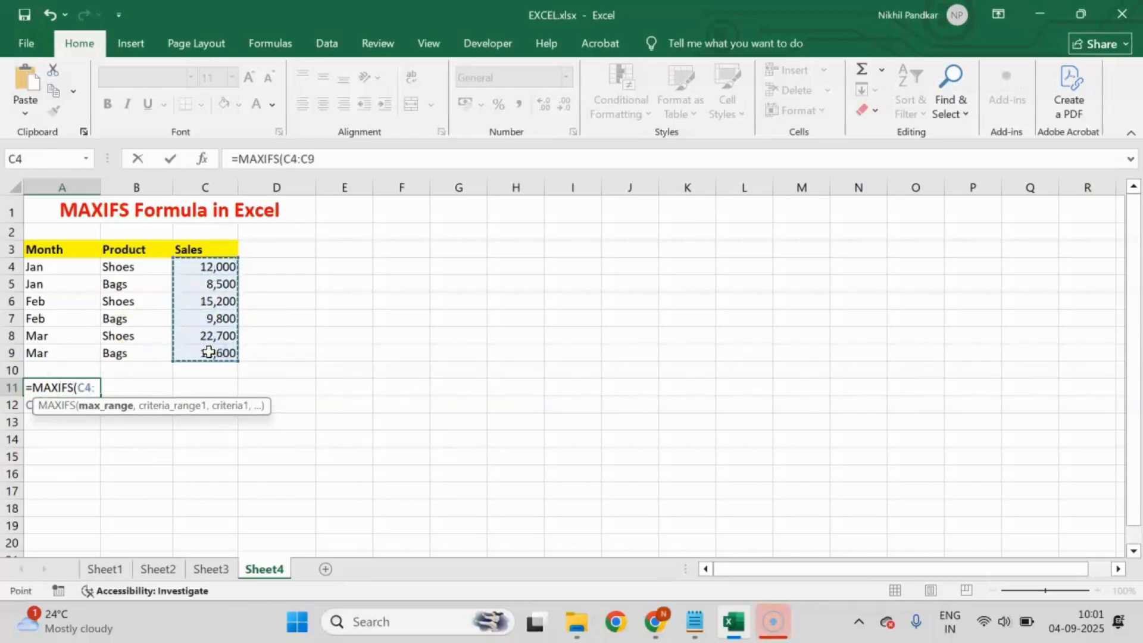
type(",")
left_click_drag(133, 267, 130, 356)
type(",\"SH")
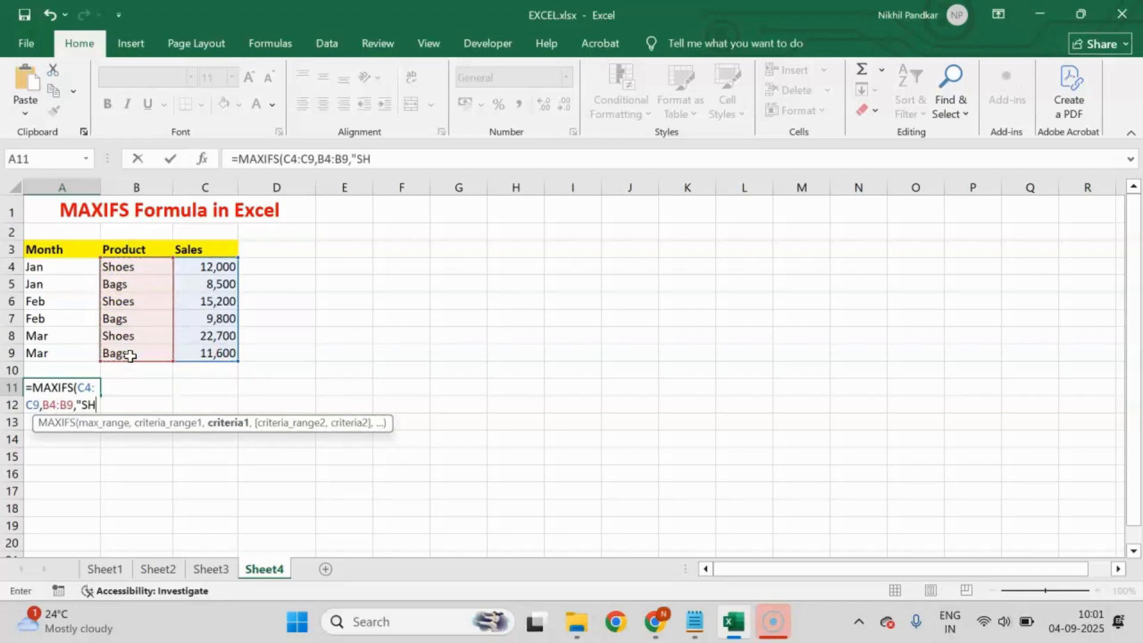
type("OES")
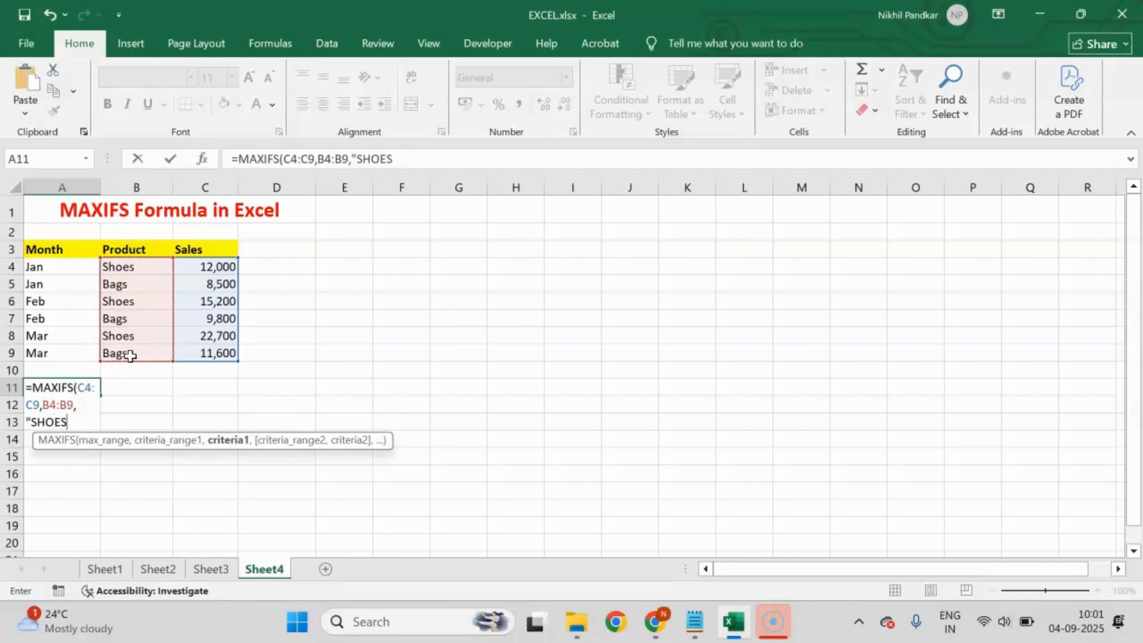
type("\")")
key("Return")
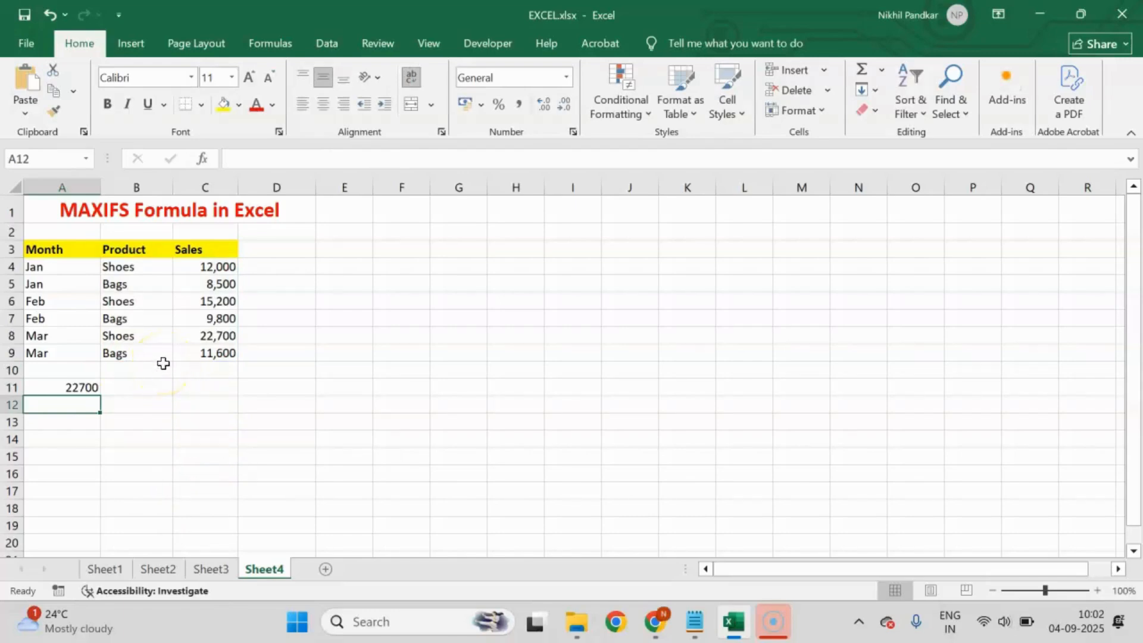
Compare the MAXIFS result in A11 with the shoes sales figures in C4, C6 and C8
left_click(69, 390)
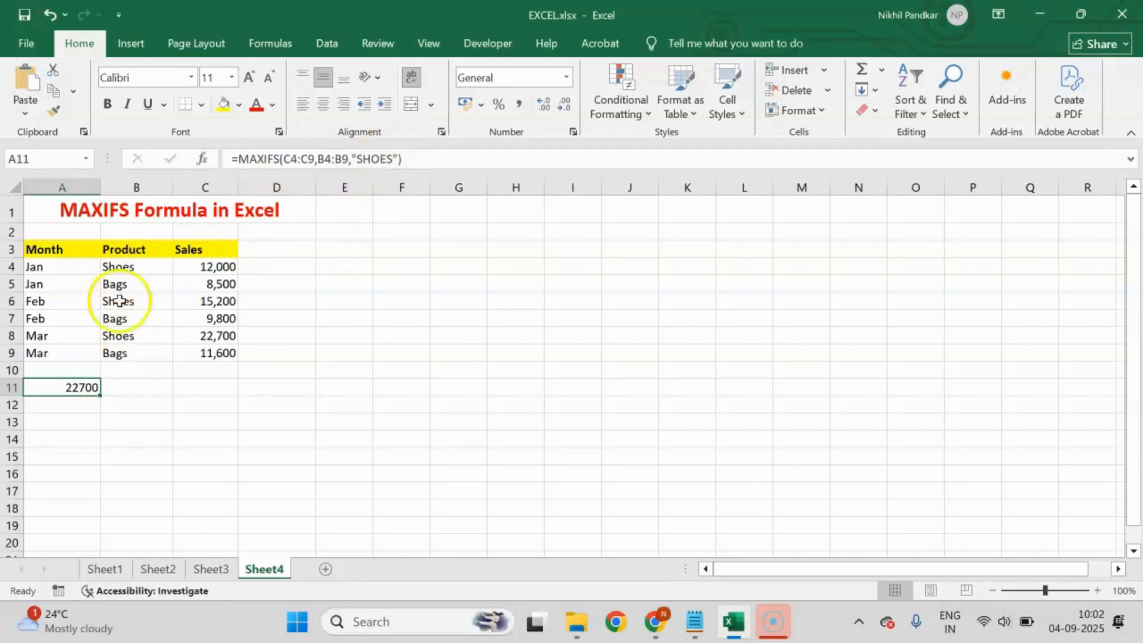
left_click(131, 273)
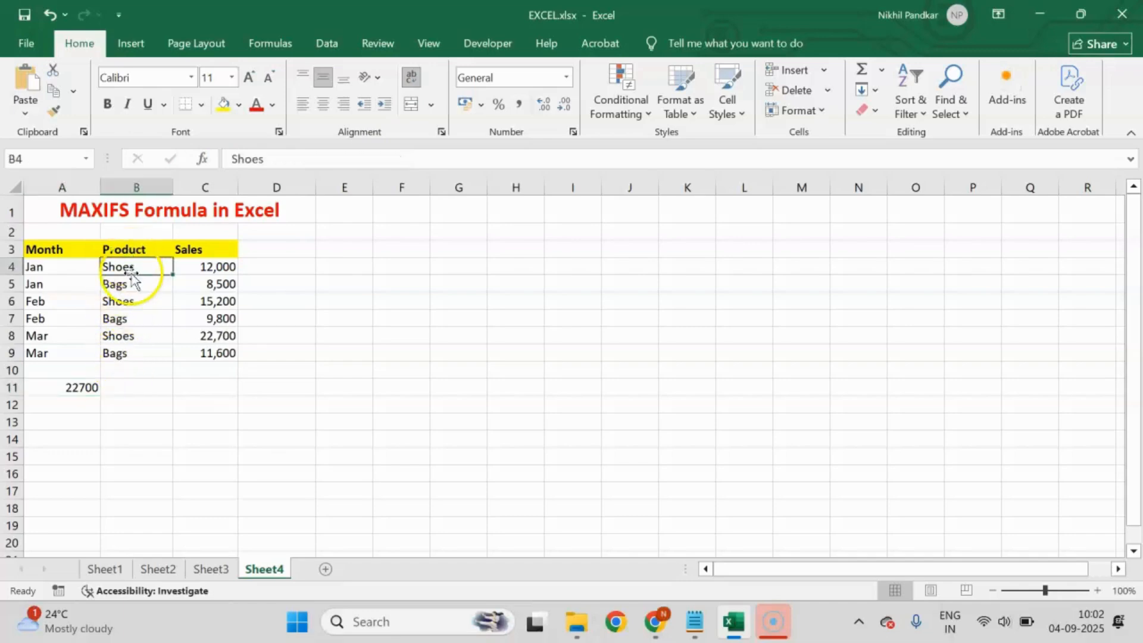
left_click(222, 266)
left_click(218, 301)
left_click(222, 335)
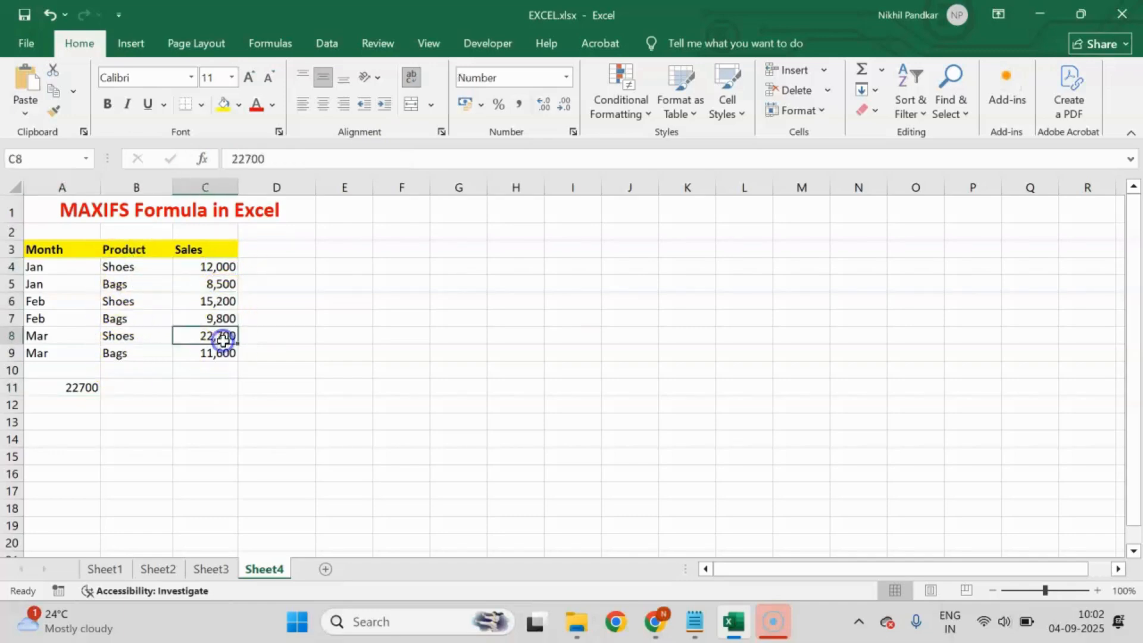
left_click(221, 267)
left_click(219, 301)
left_click(218, 338)
left_click(68, 389)
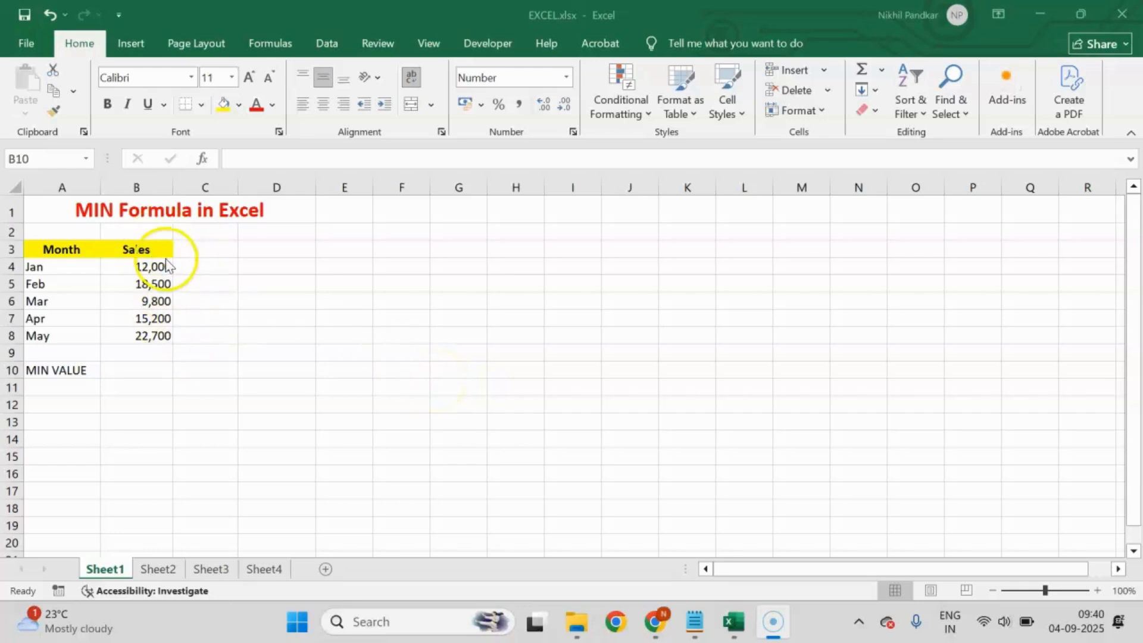
Enter =MIN(B4:B8) in B10 beside MIN VALUE, and check the result against the monthly sales figures
left_click(124, 370)
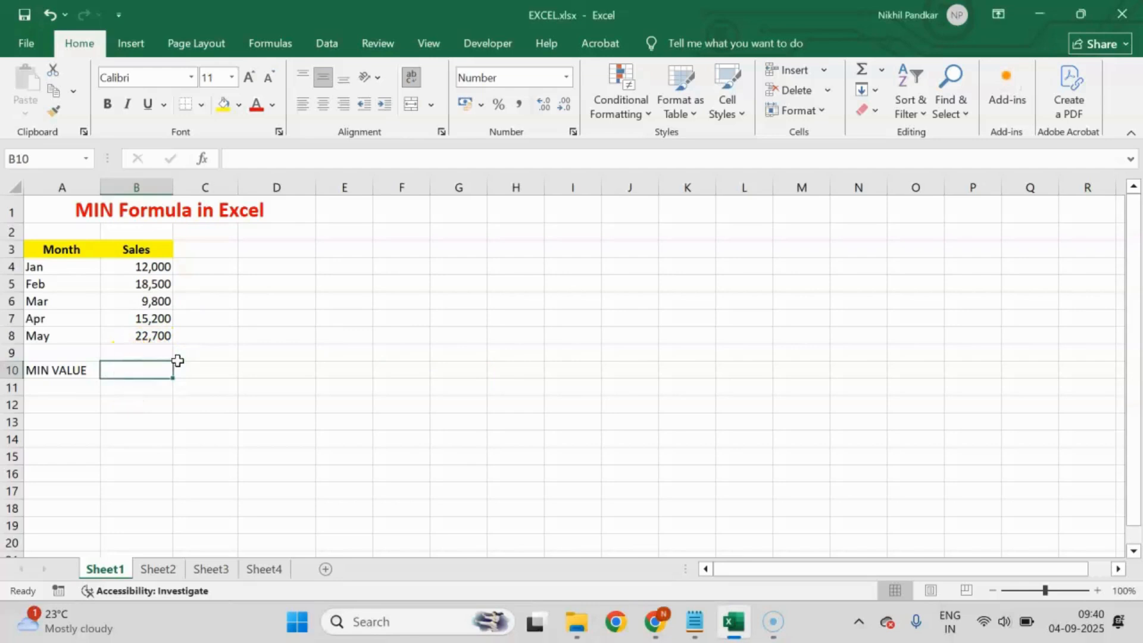
type("=MIN(")
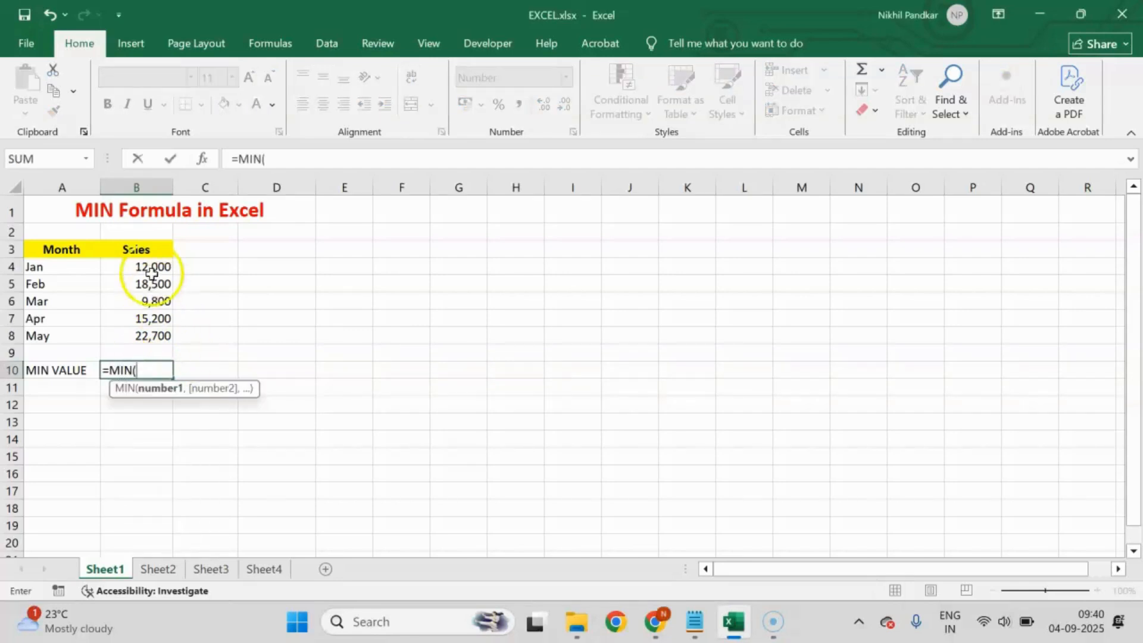
left_click_drag(153, 267, 155, 346)
type(")")
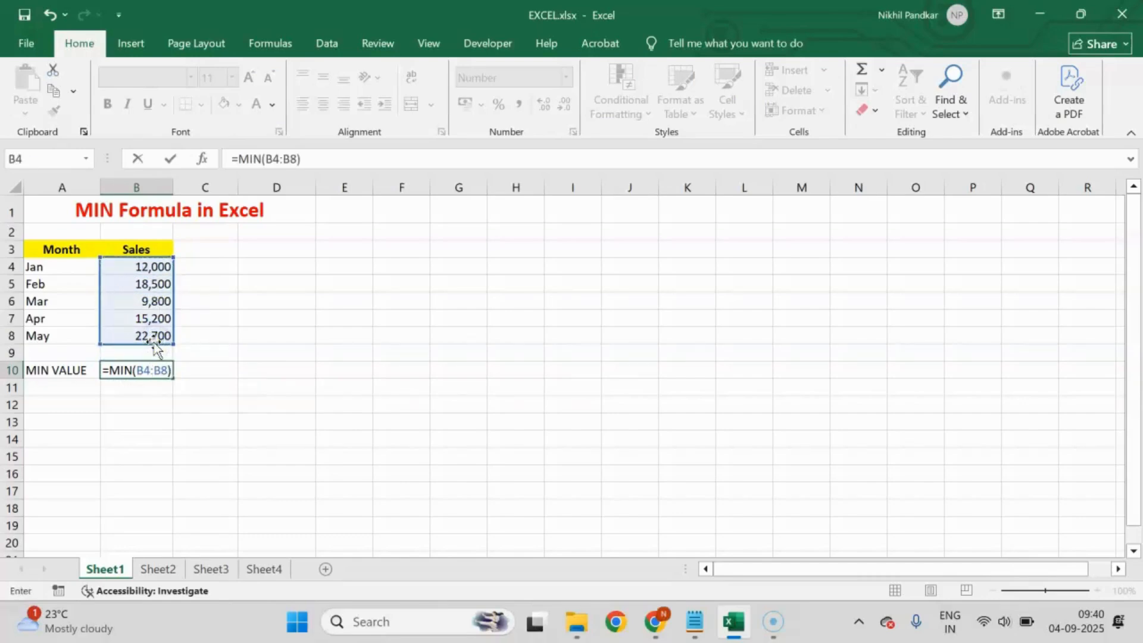
key("Return")
left_click(161, 263)
left_click_drag(161, 264, 160, 335)
left_click(152, 302)
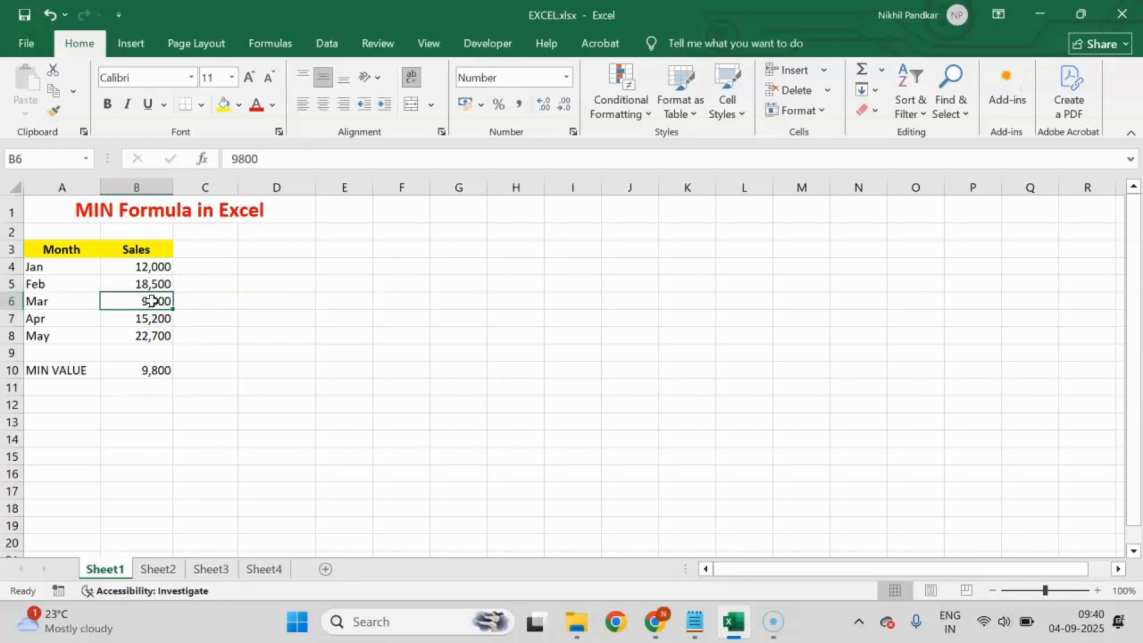
Select the MIN VALUE result in B10 to review it
left_click(149, 372)
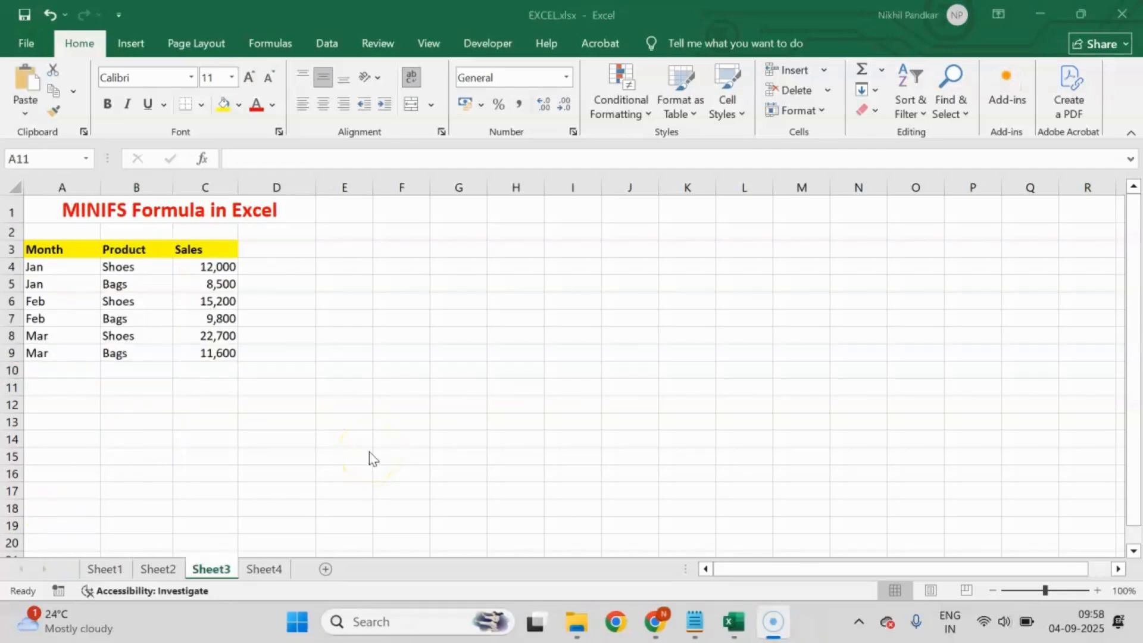
Enter =MINIFS(C4:C9,B4:B9,"SHOES") in A11 to find the lowest sales value for shoes
left_click(49, 385)
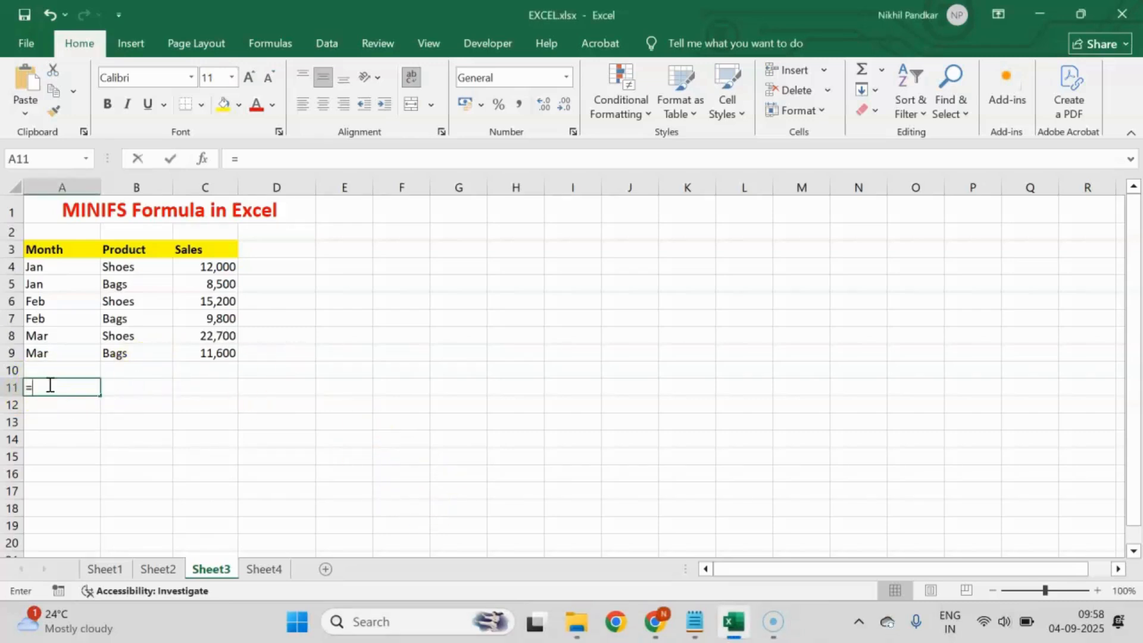
type("=")
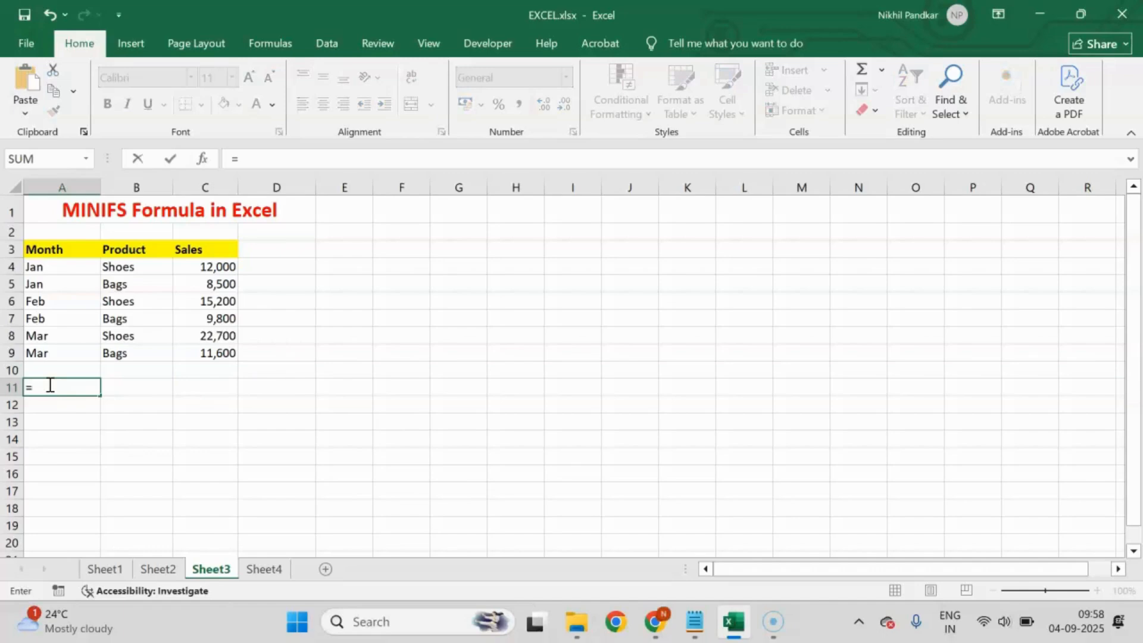
type("MINIFS")
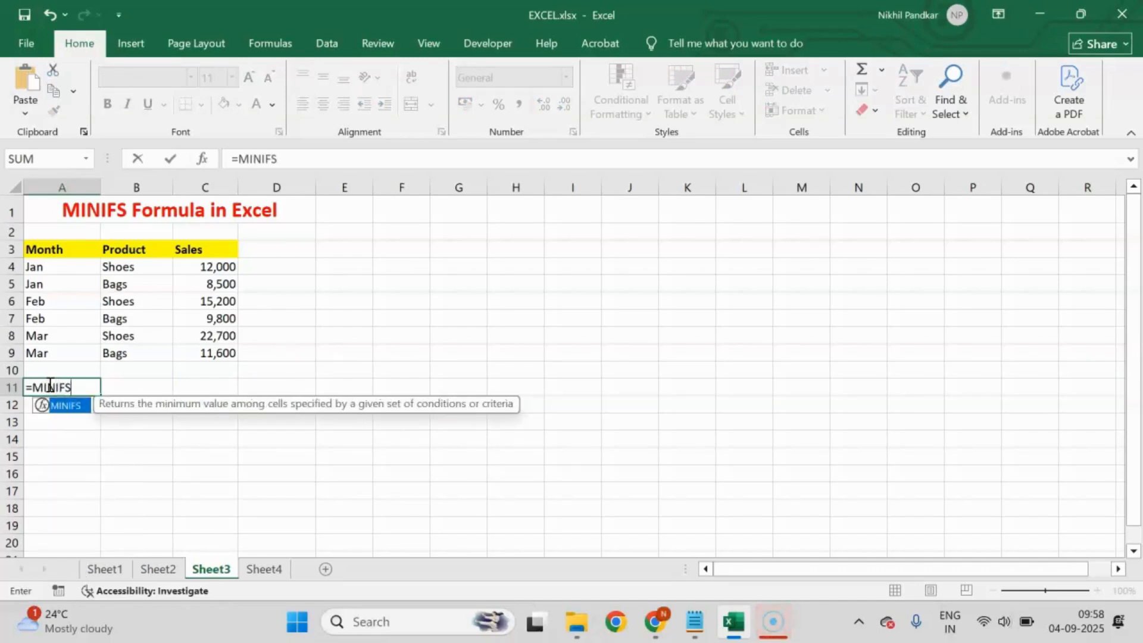
type("(")
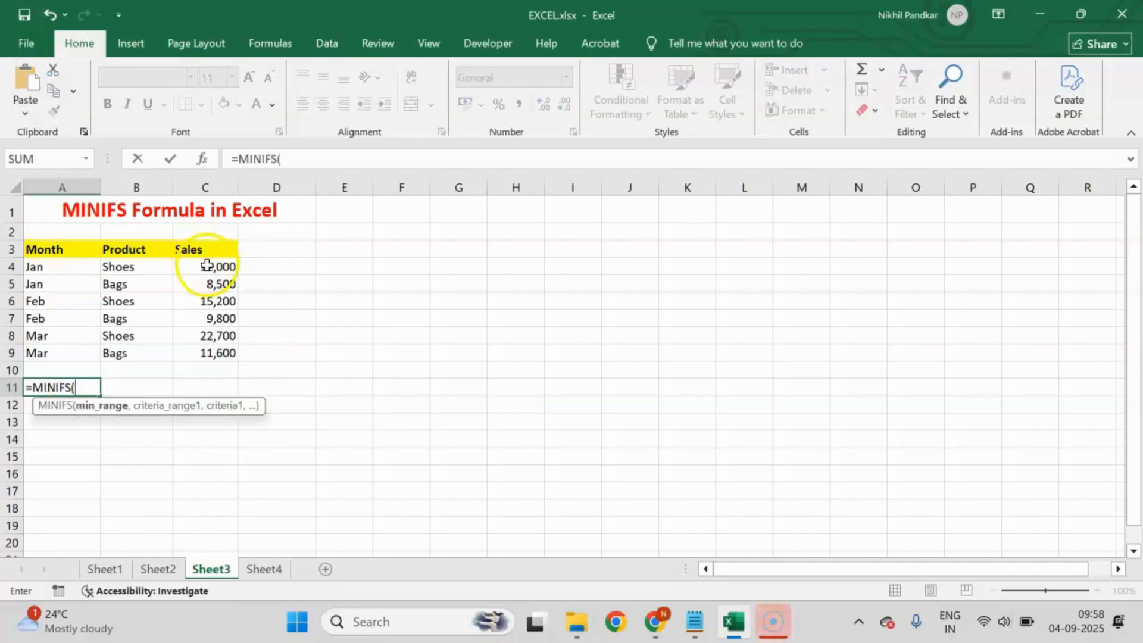
left_click_drag(206, 266, 214, 353)
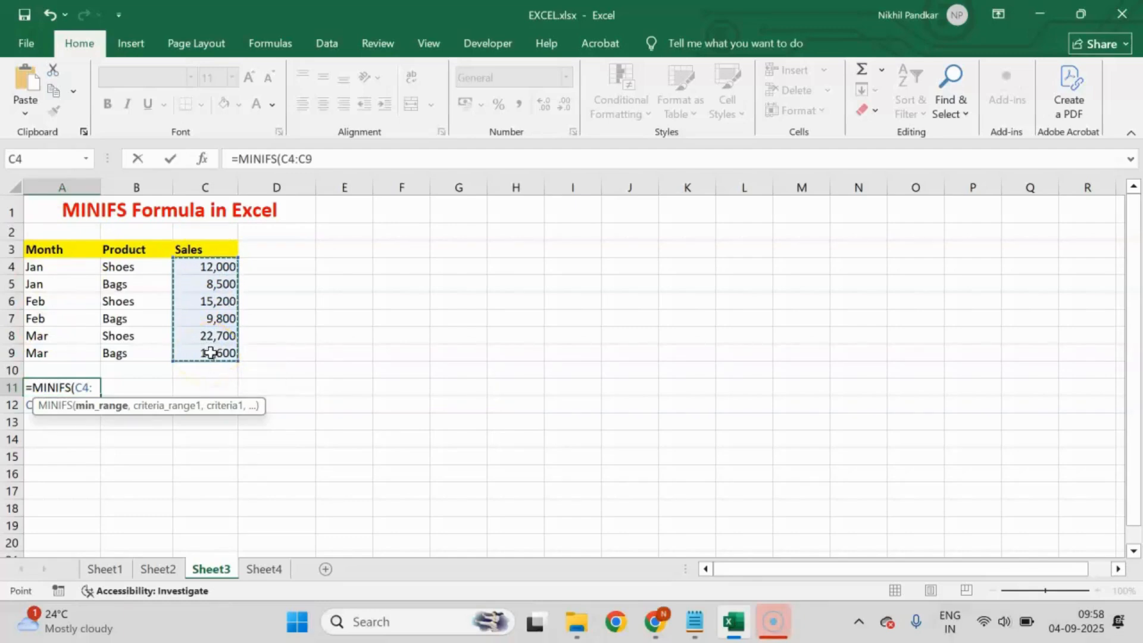
type(",")
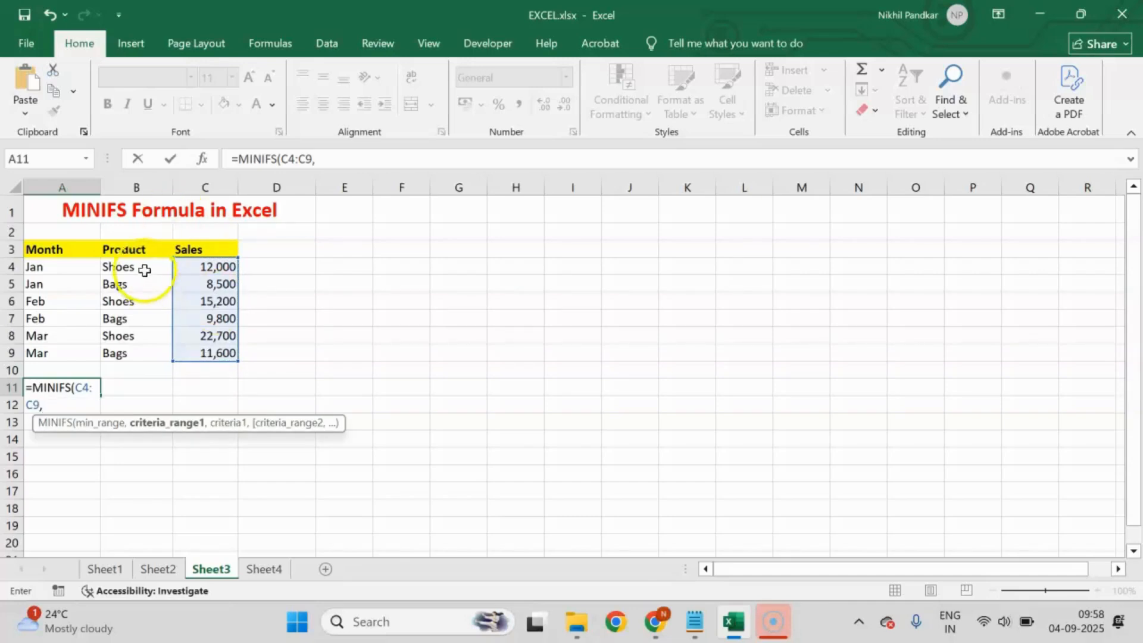
left_click_drag(143, 266, 141, 350)
type(",\"SHO")
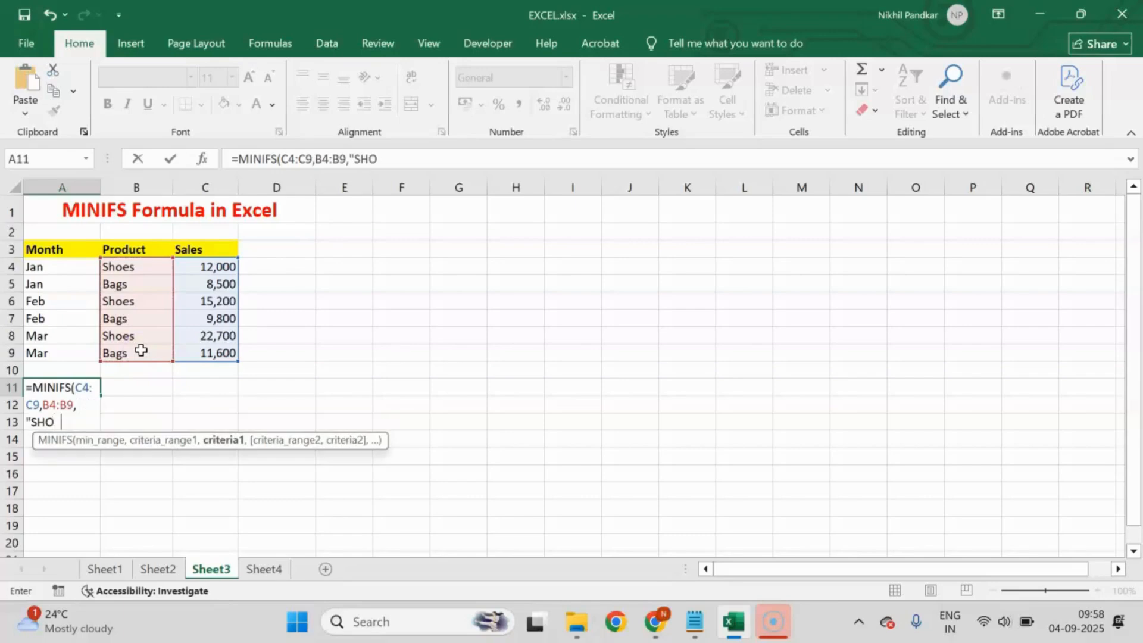
type("ES\")")
key("Return")
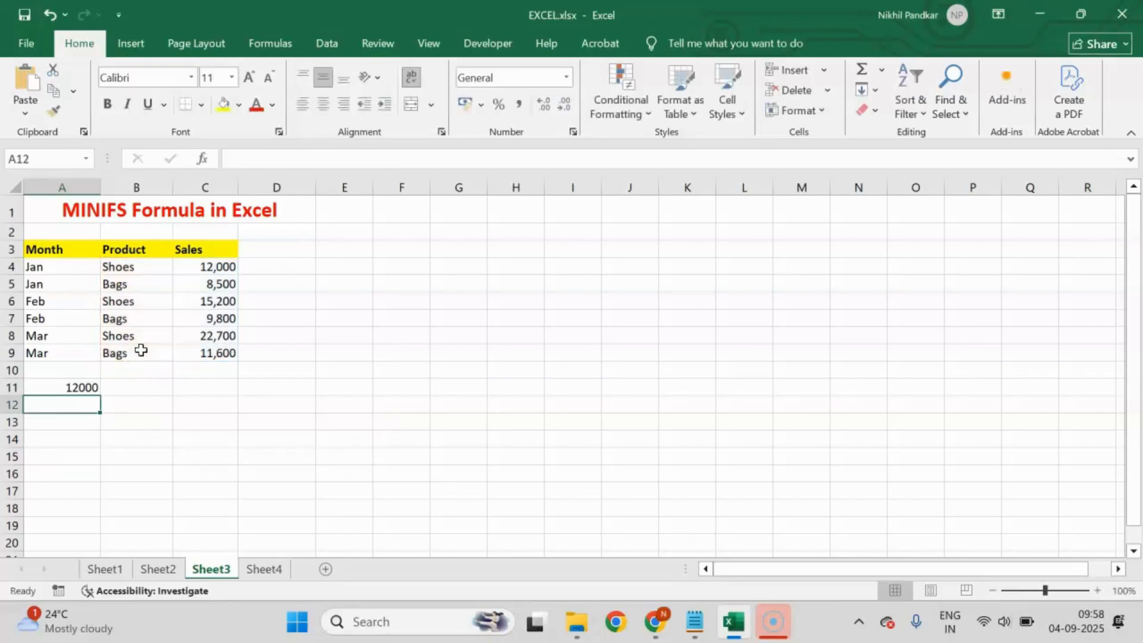
Review the MINIFS formula in A11 and compare its result with the shoes rows and their sales in C4, C6 and C8
left_click(83, 403)
left_click(81, 388)
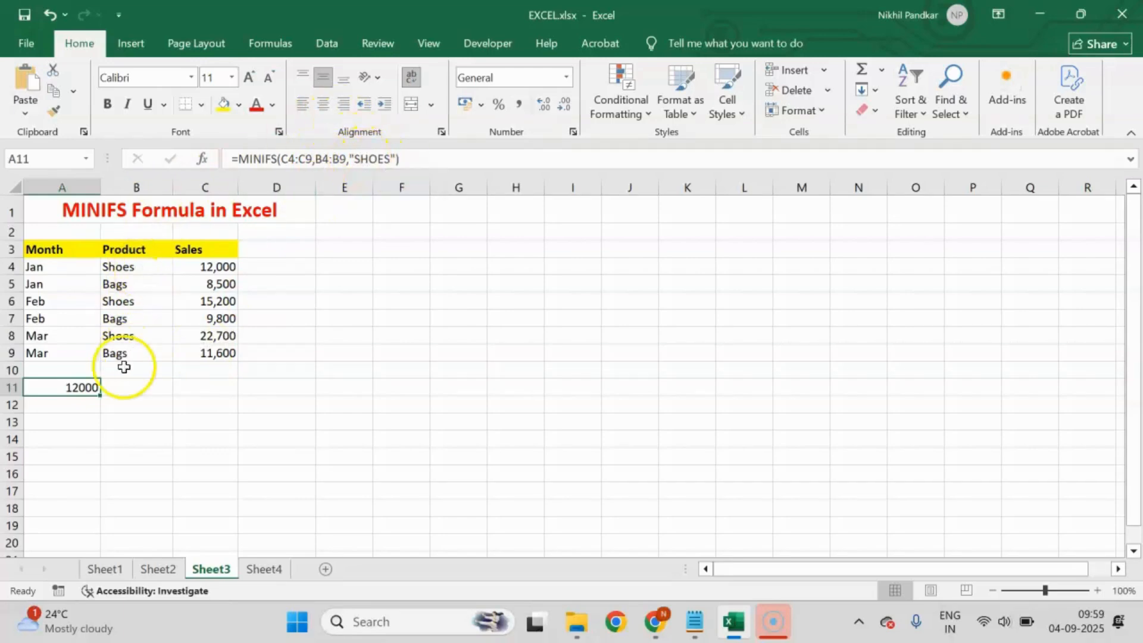
left_click(126, 266)
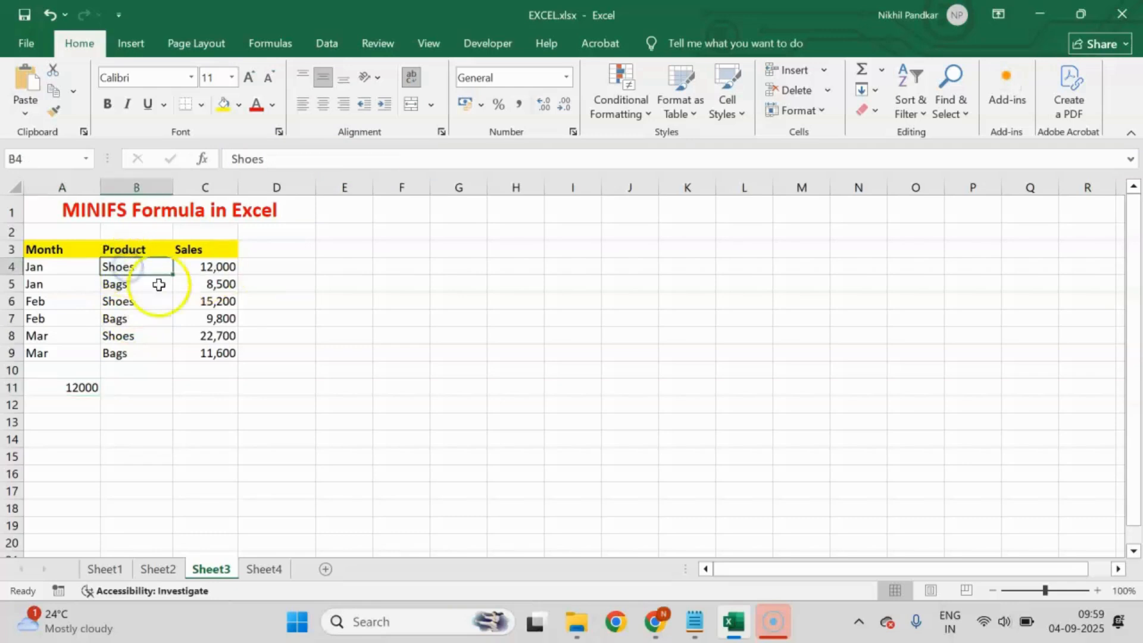
left_click(126, 301)
left_click(126, 336)
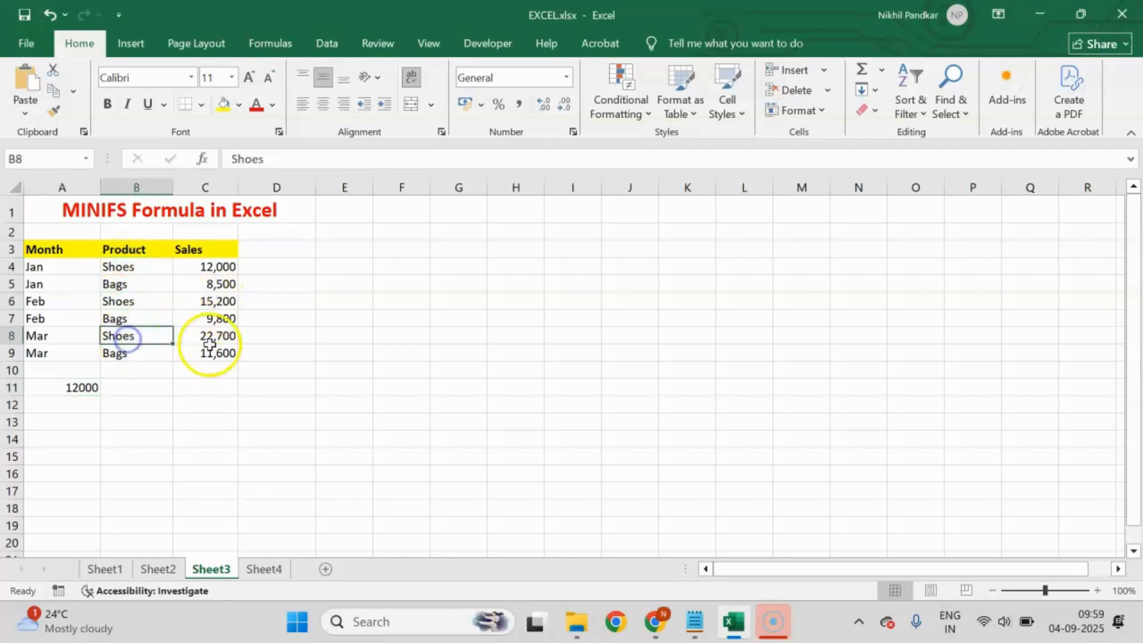
left_click(220, 262)
left_click(211, 301)
left_click(214, 336)
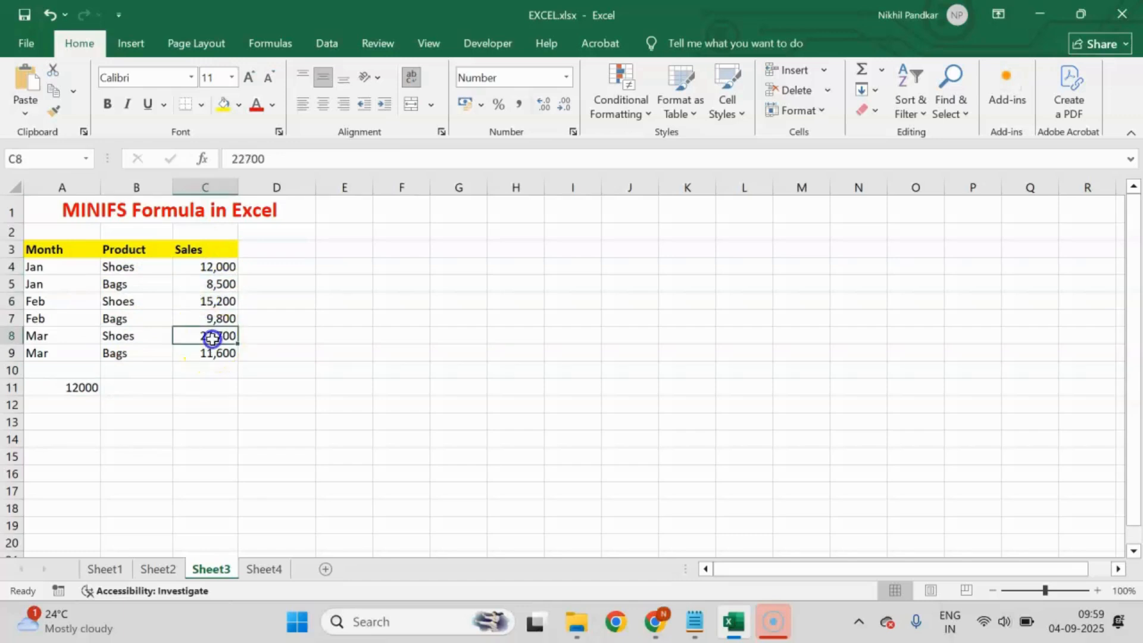
left_click(82, 387)
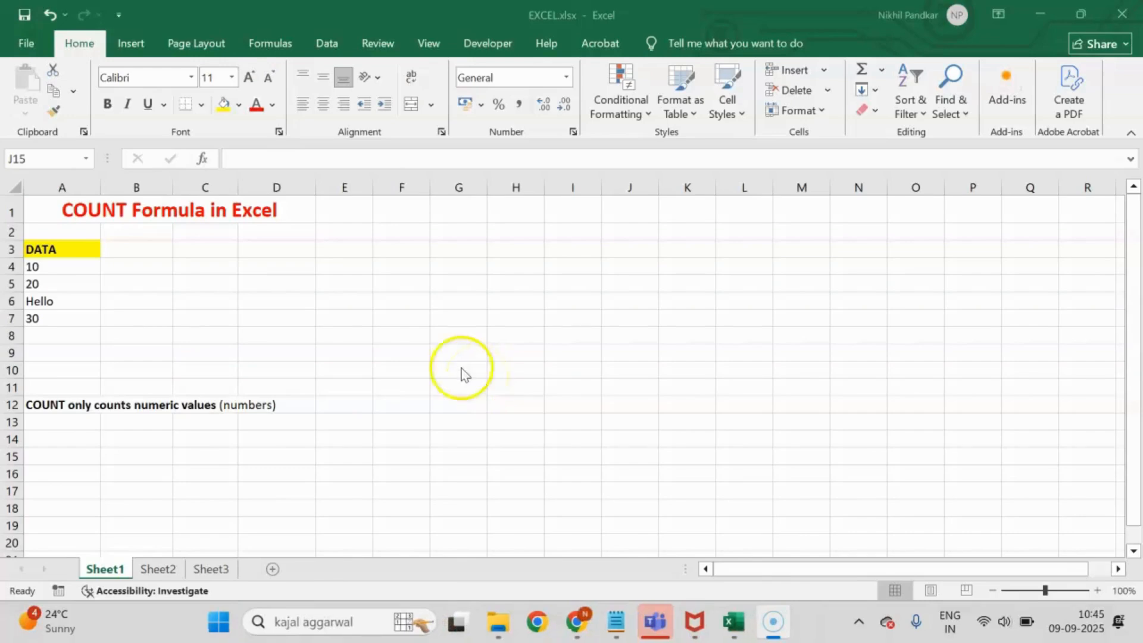
left_click(62, 353)
left_click(62, 353)
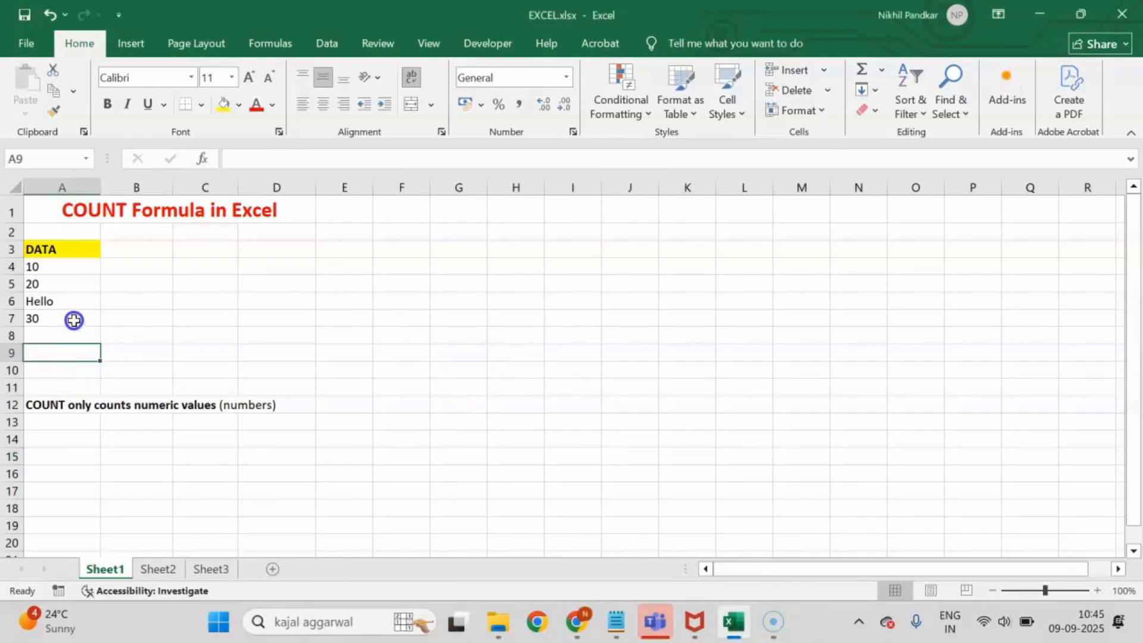
type("=")
key("BackSpace")
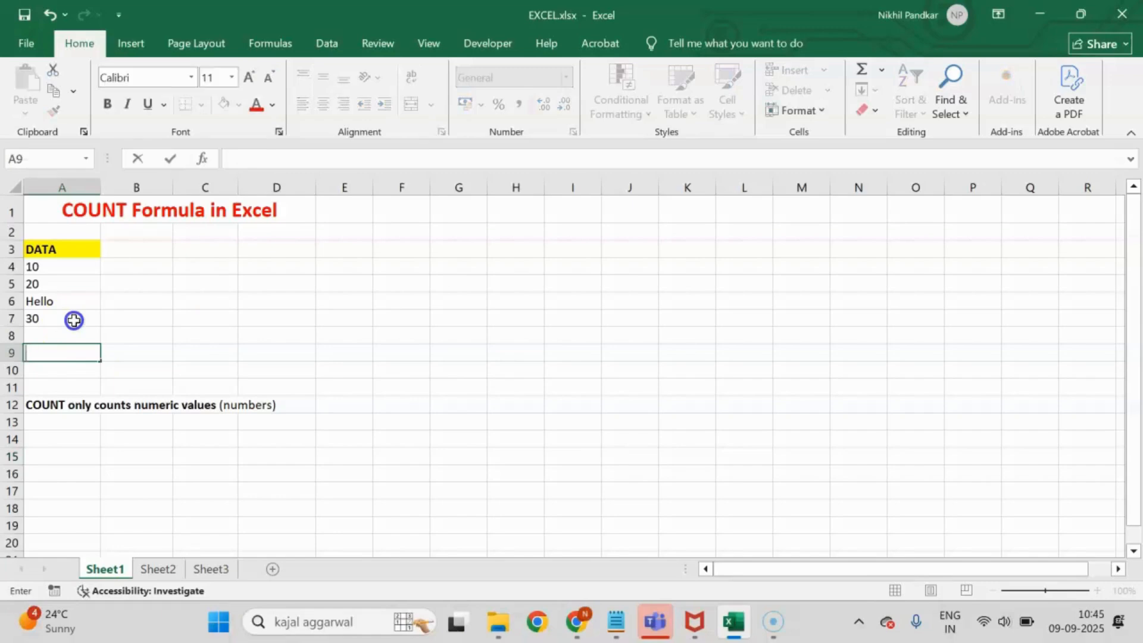
Enter =COUNT(A4:A8) in A10 to count the numeric entries under DATA
left_click(53, 370)
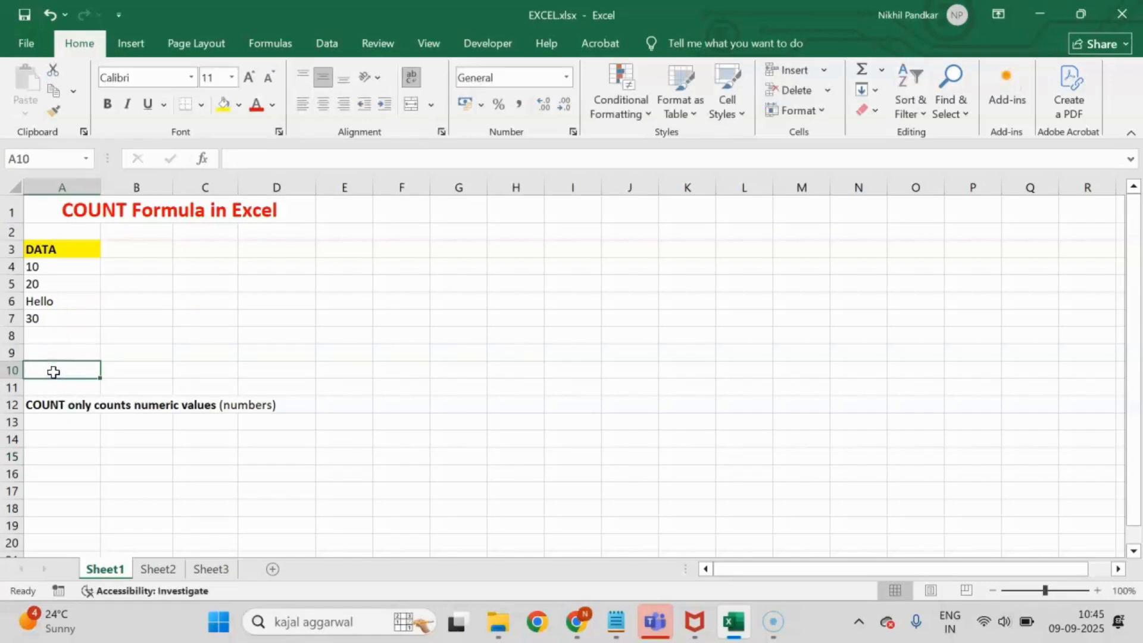
type("=count")
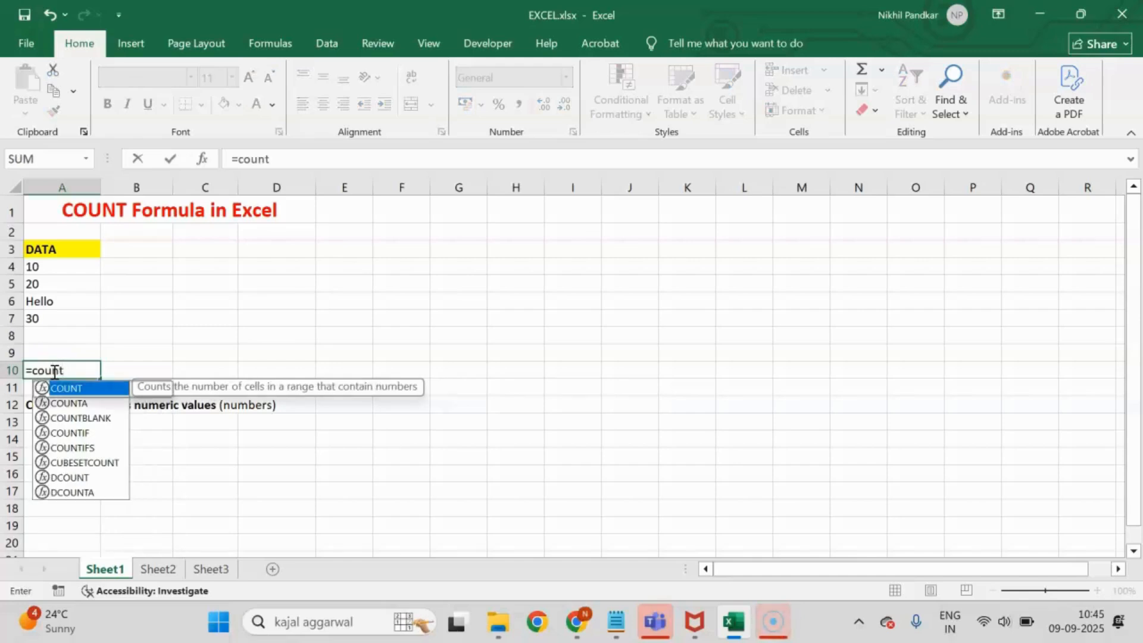
type("(")
left_click_drag(43, 266, 80, 337)
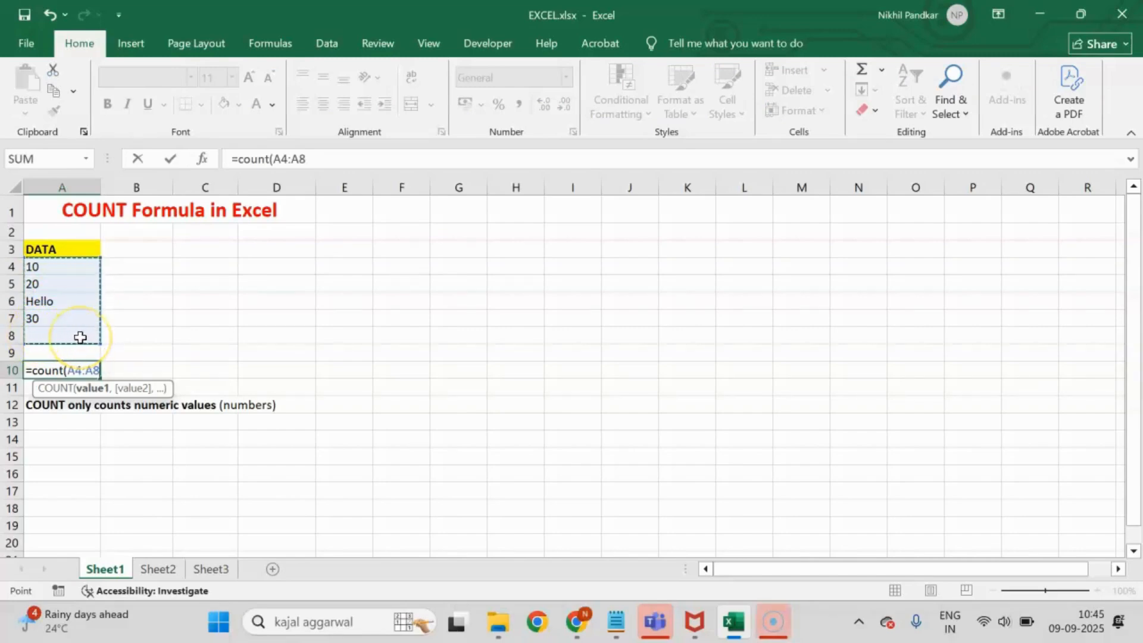
type(")")
key("Return")
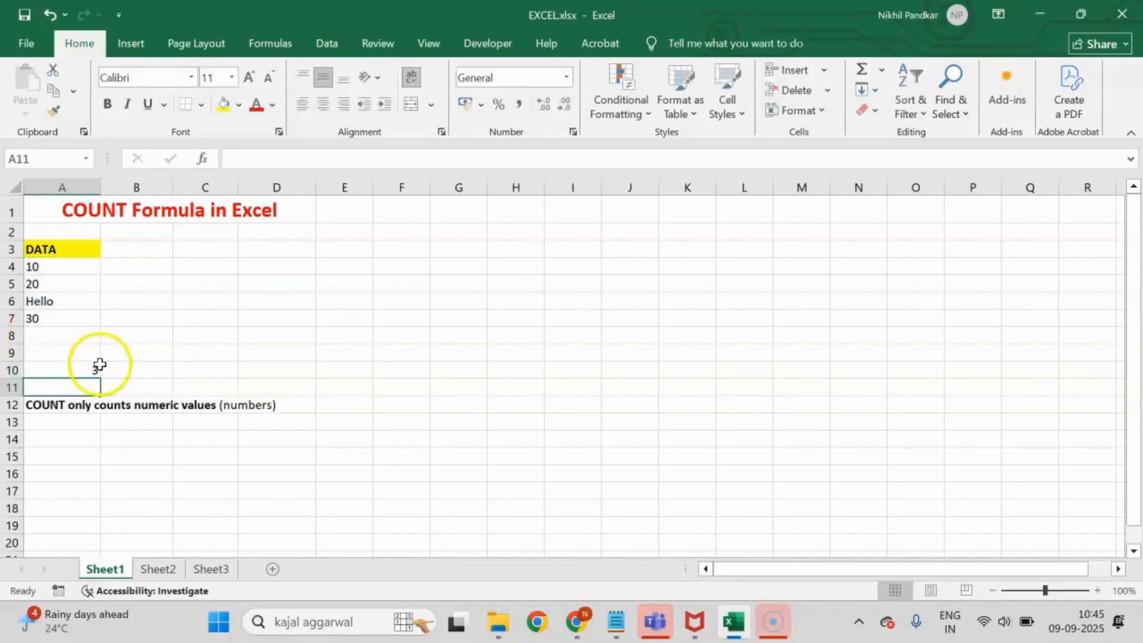
Check the COUNT result in A10 against the note in A12 and the numeric, text and blank cells in A4:A8
left_click(82, 371)
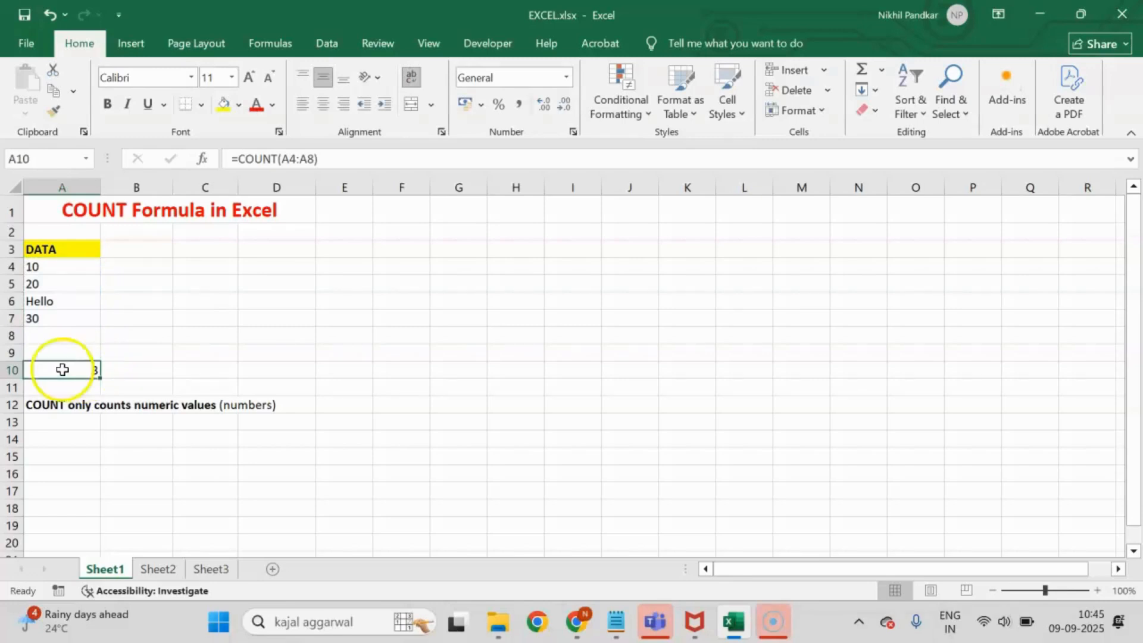
left_click(45, 406)
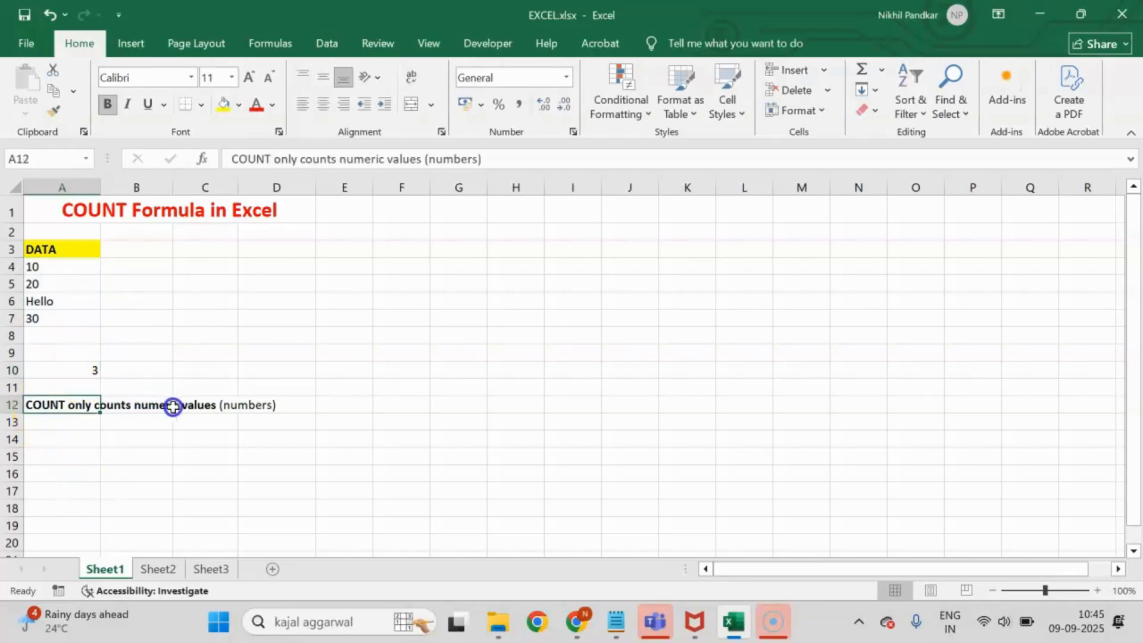
left_click(65, 304)
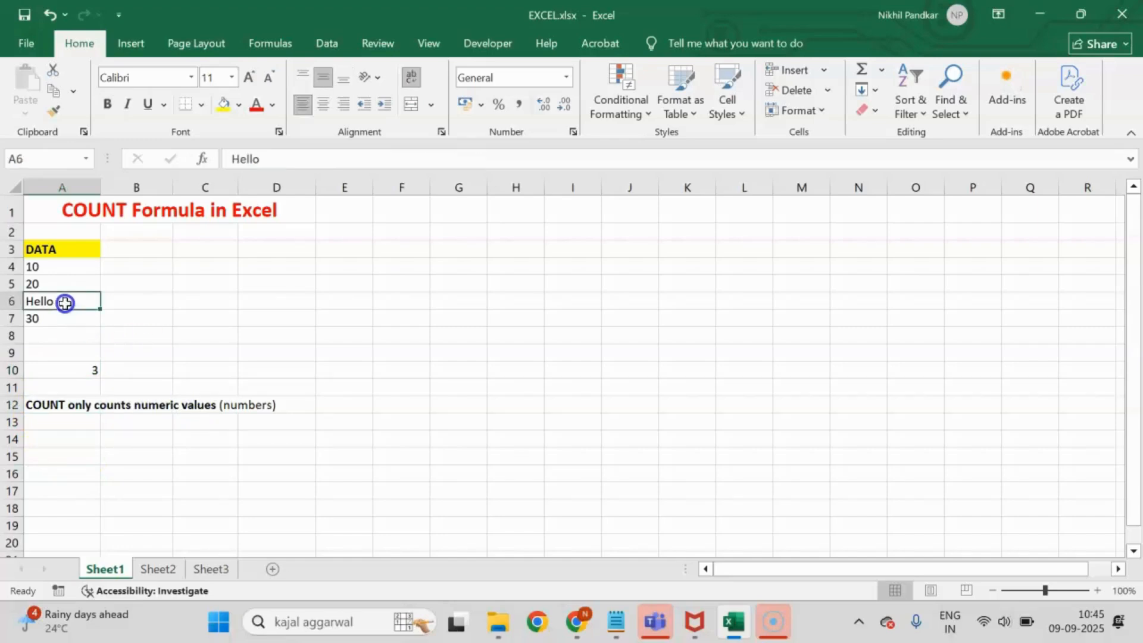
left_click(70, 337)
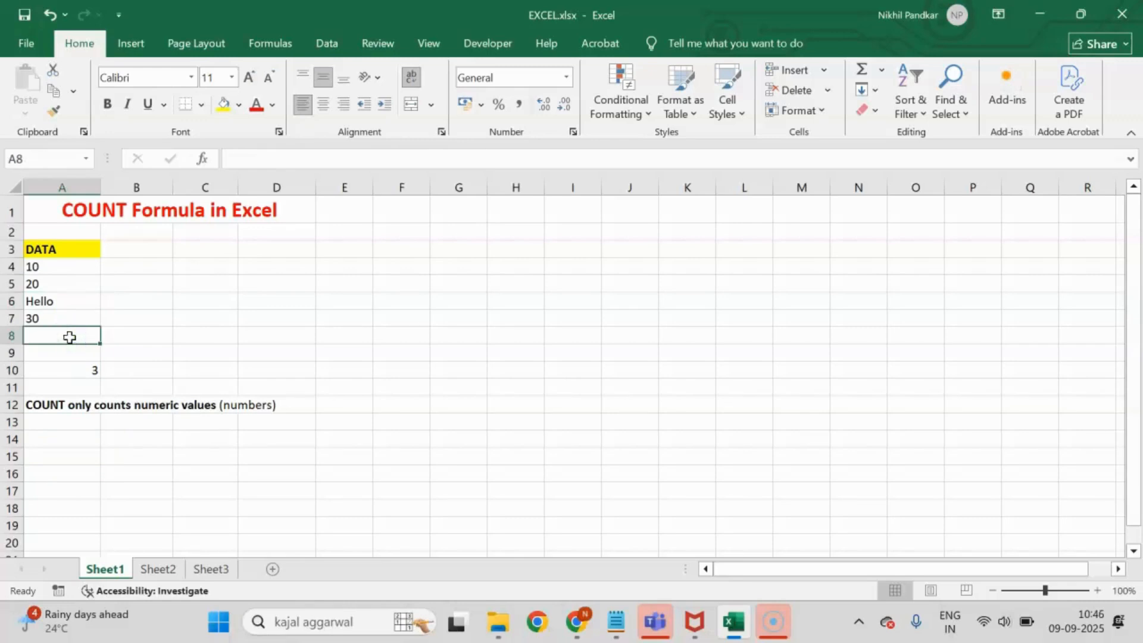
left_click_drag(47, 274, 48, 334)
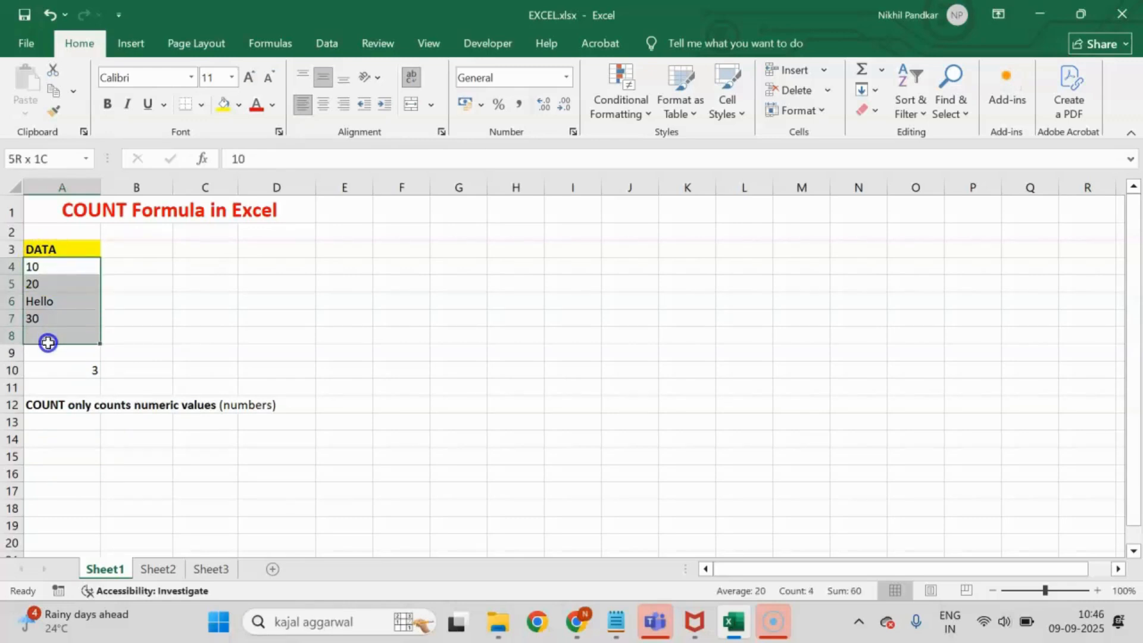
left_click(47, 274)
left_click(45, 283)
left_click(46, 318)
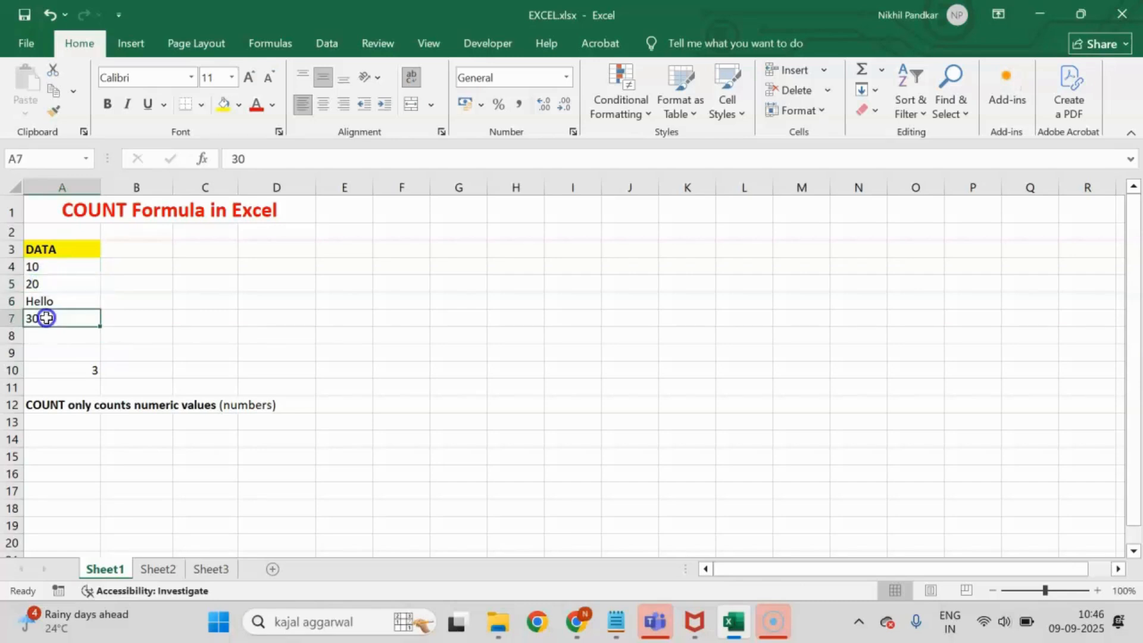
left_click(69, 368)
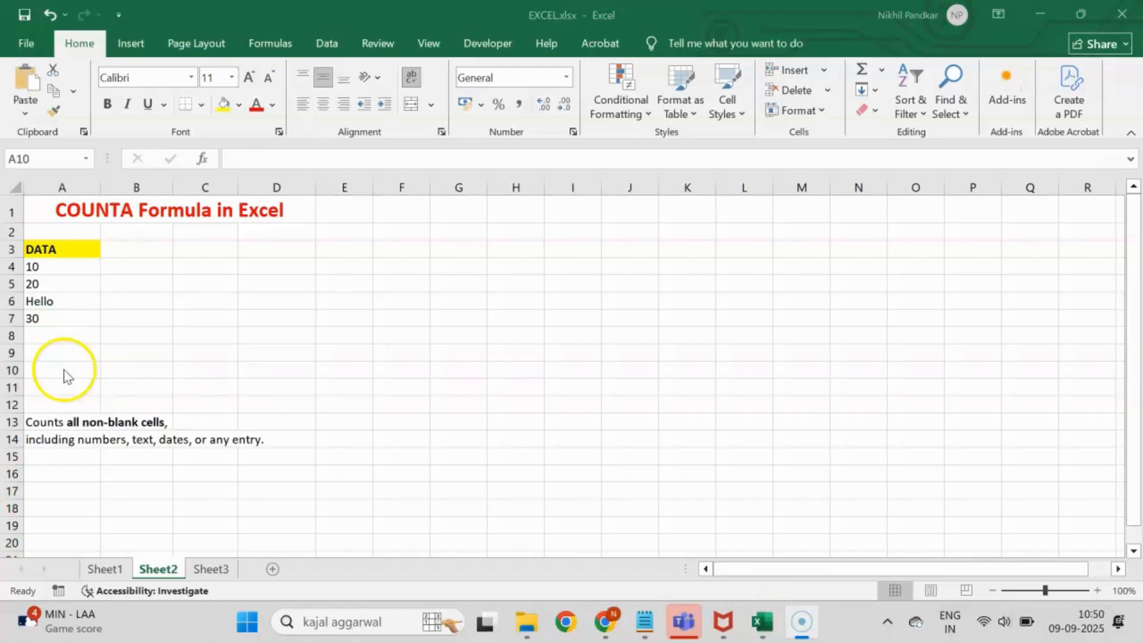
Enter =COUNTA(A4:A8) in A10 to count all non-blank cells under DATA
left_click(64, 370)
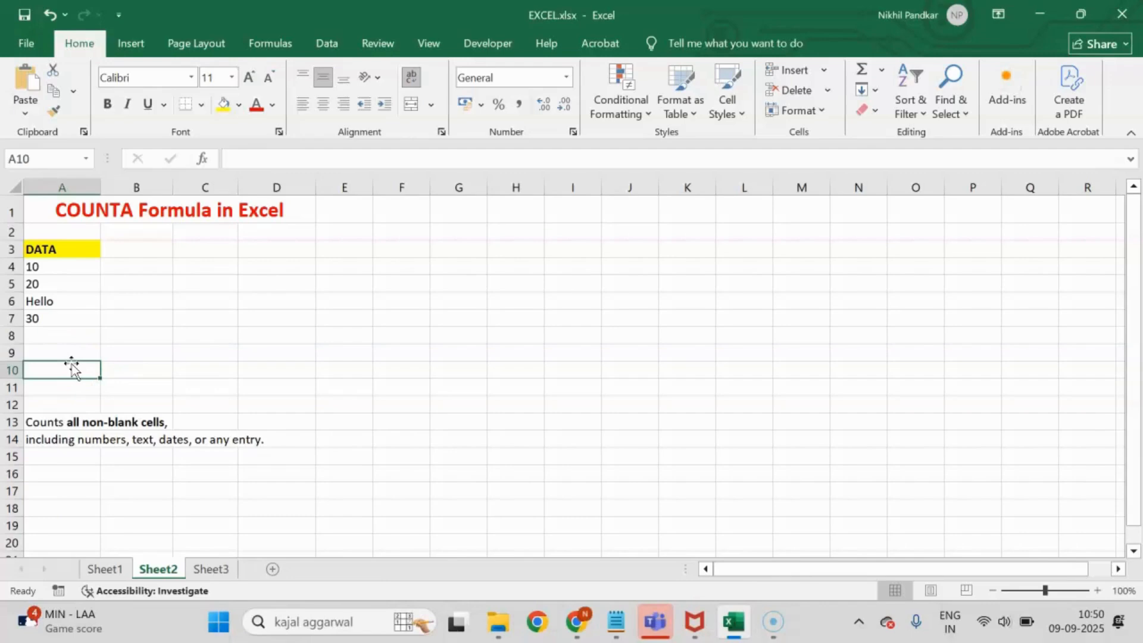
type("=")
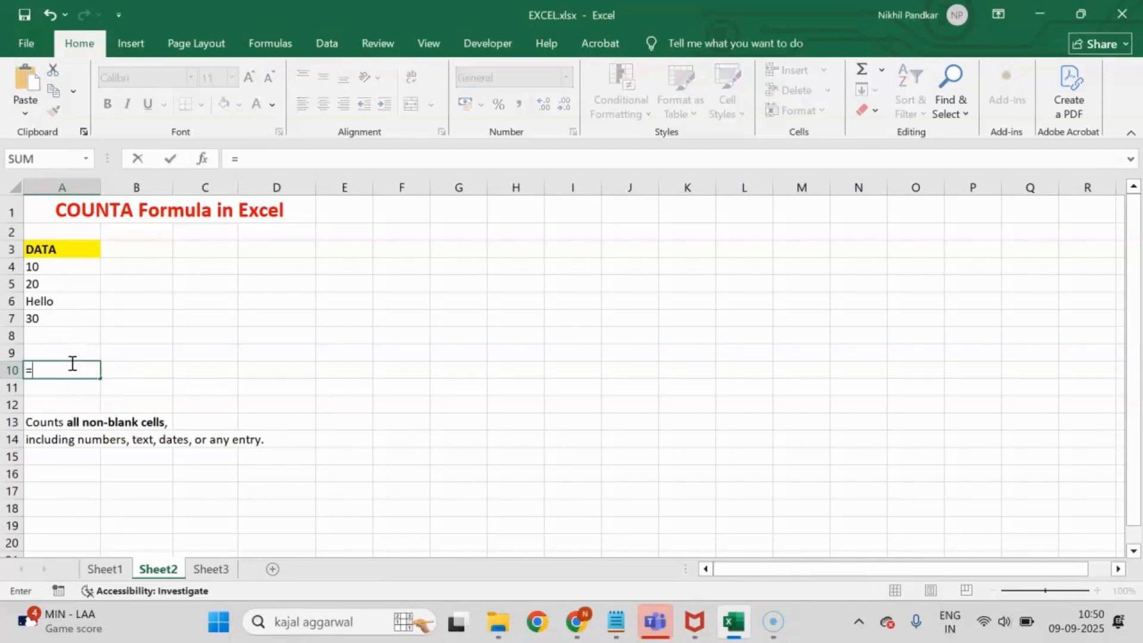
type("COUNTA(")
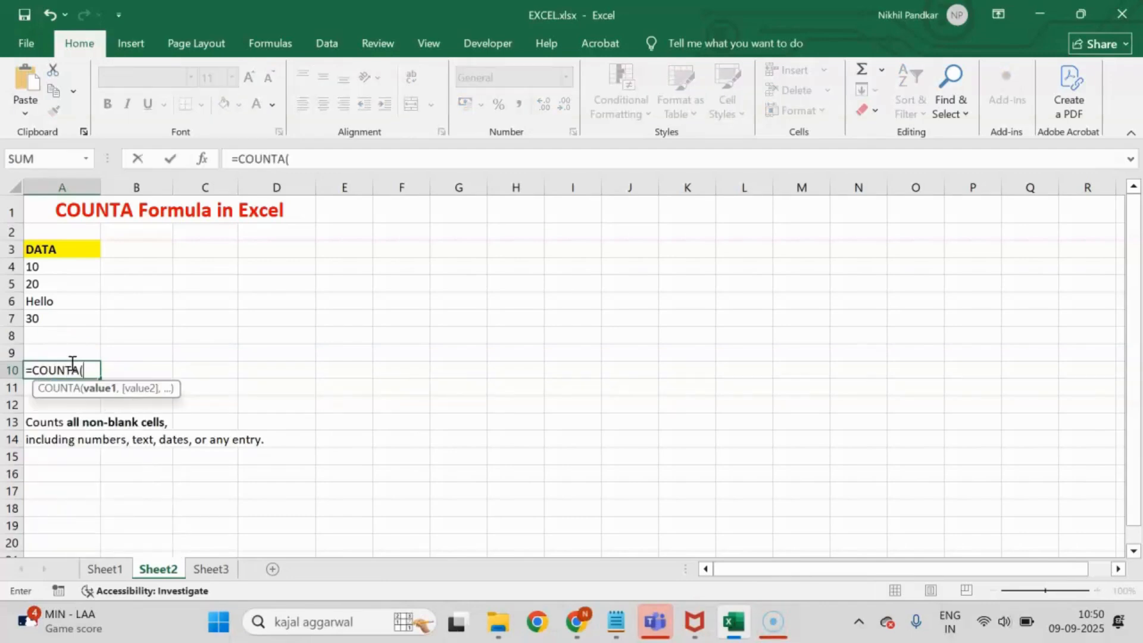
left_click_drag(62, 266, 57, 334)
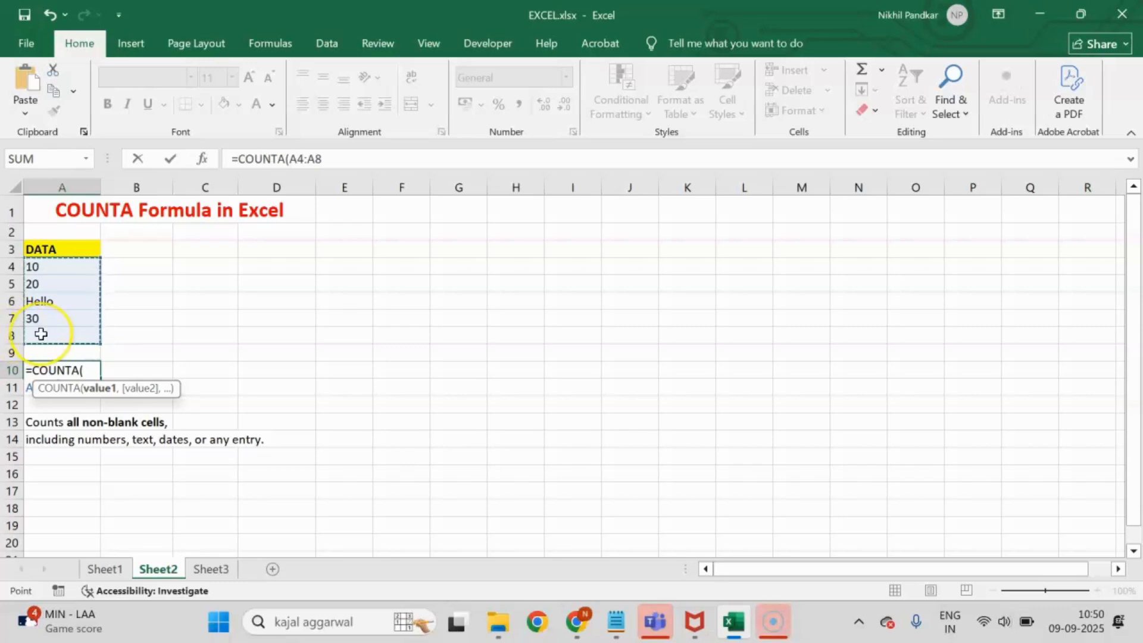
type(")")
key("Return")
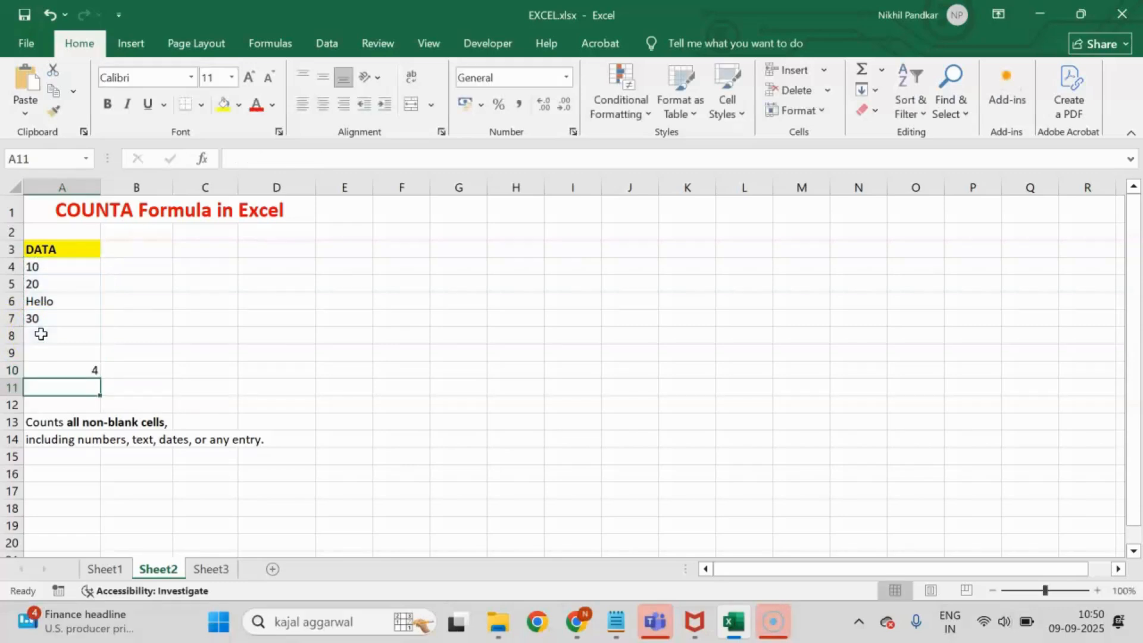
Check the COUNTA formula in A10 against the number, text and blank cells in A4:A8
left_click(81, 371)
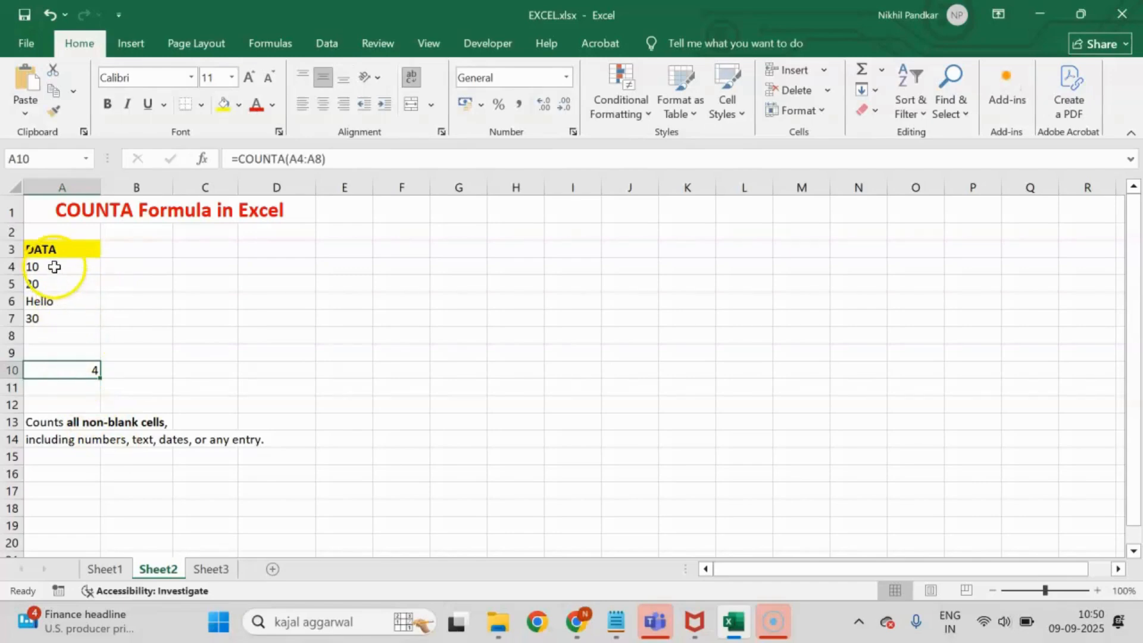
left_click_drag(54, 266, 52, 339)
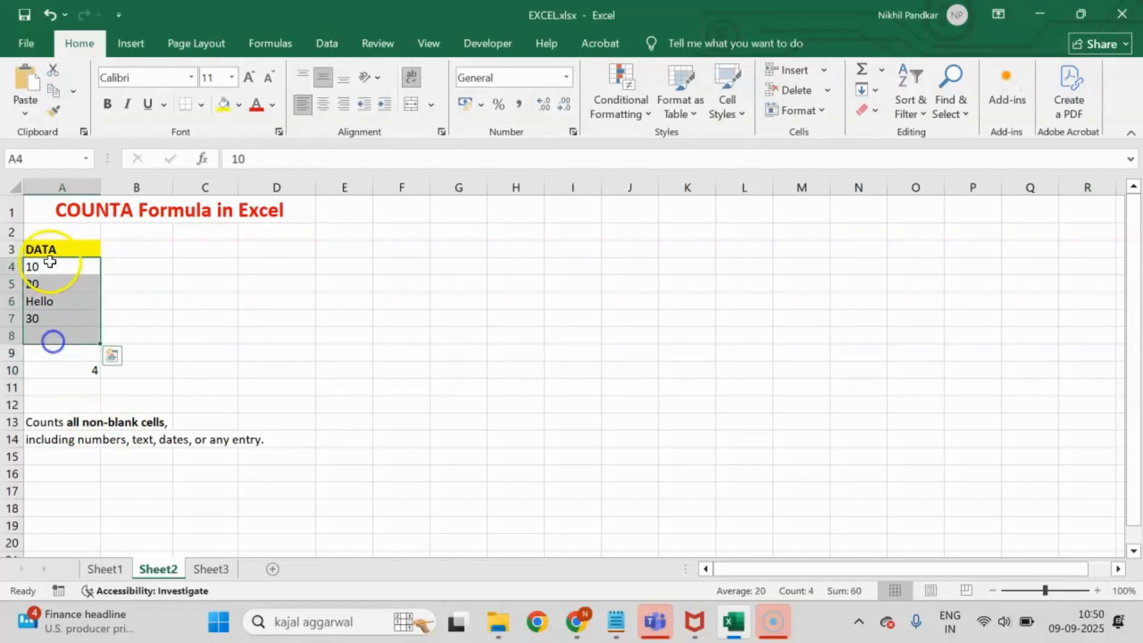
left_click(49, 265)
left_click(43, 286)
left_click(40, 304)
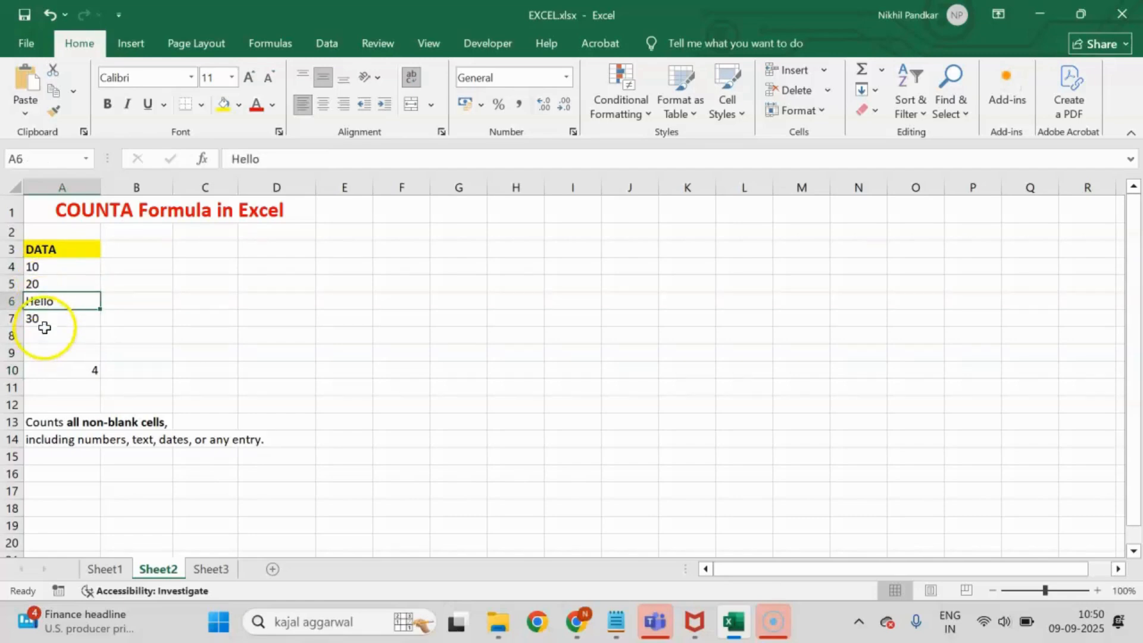
left_click(42, 321)
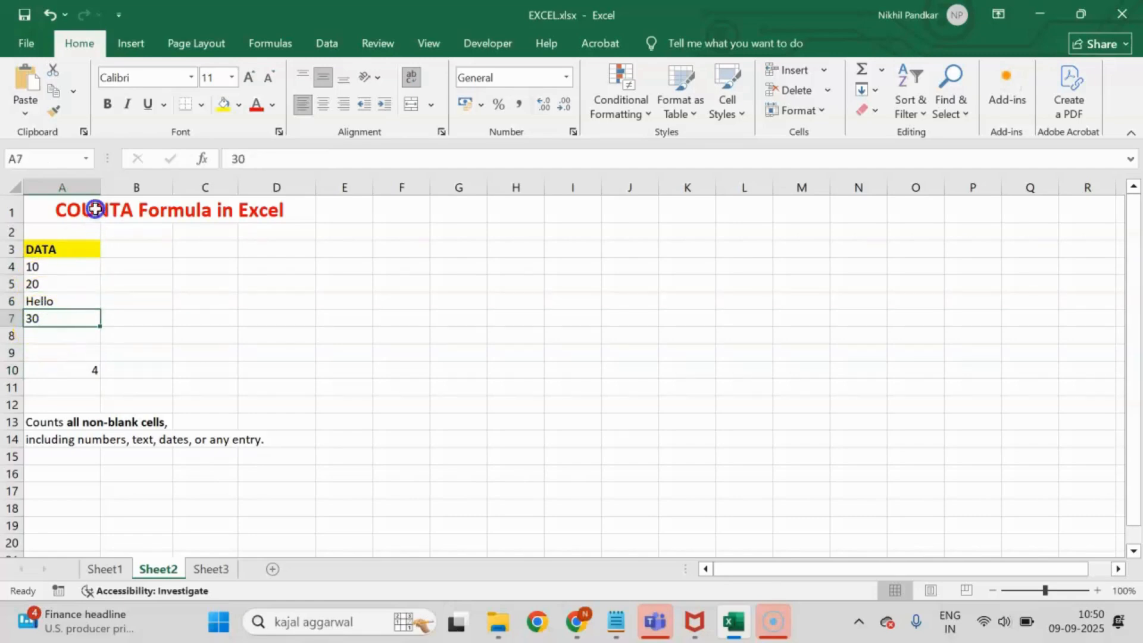
left_click(54, 268)
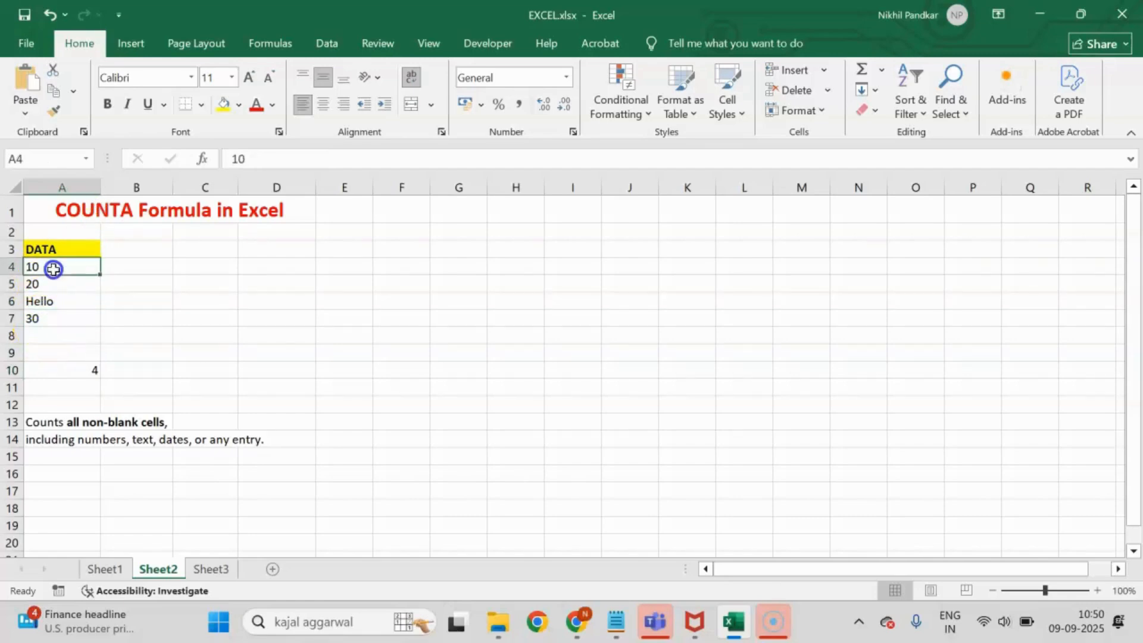
left_click(55, 303)
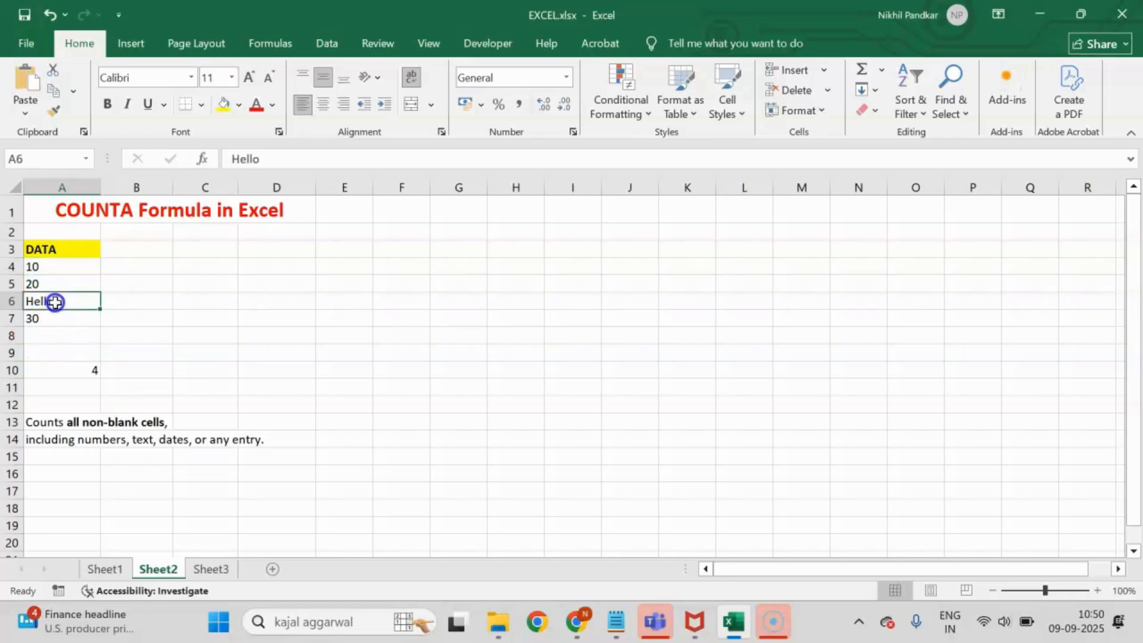
left_click(55, 337)
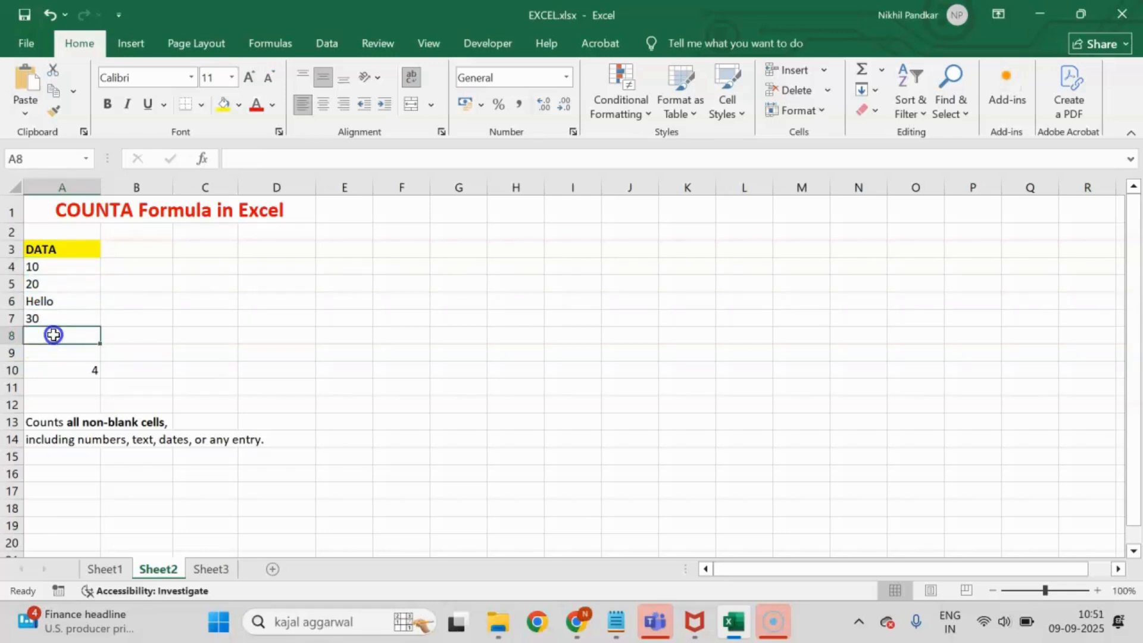
left_click_drag(60, 269, 54, 337)
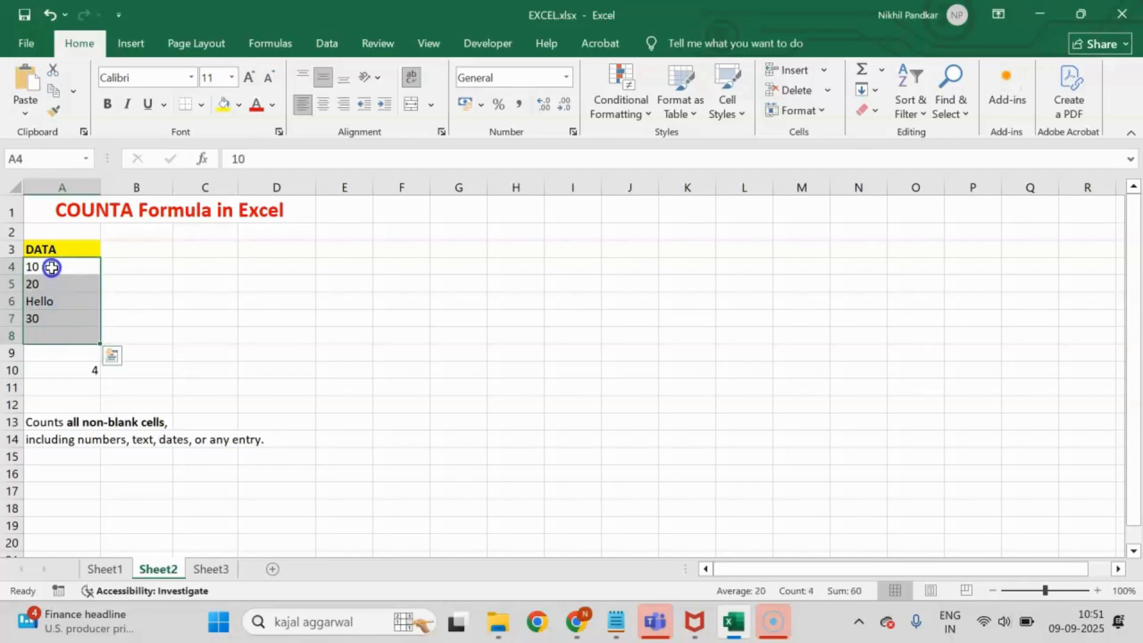
left_click_drag(51, 267, 52, 318)
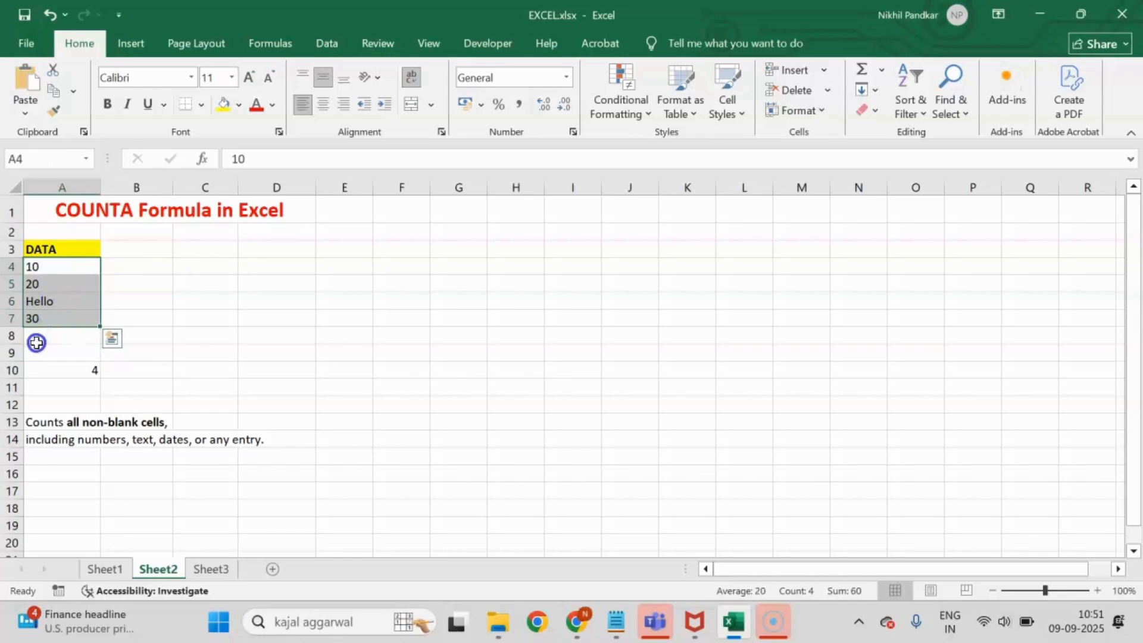
left_click(40, 333)
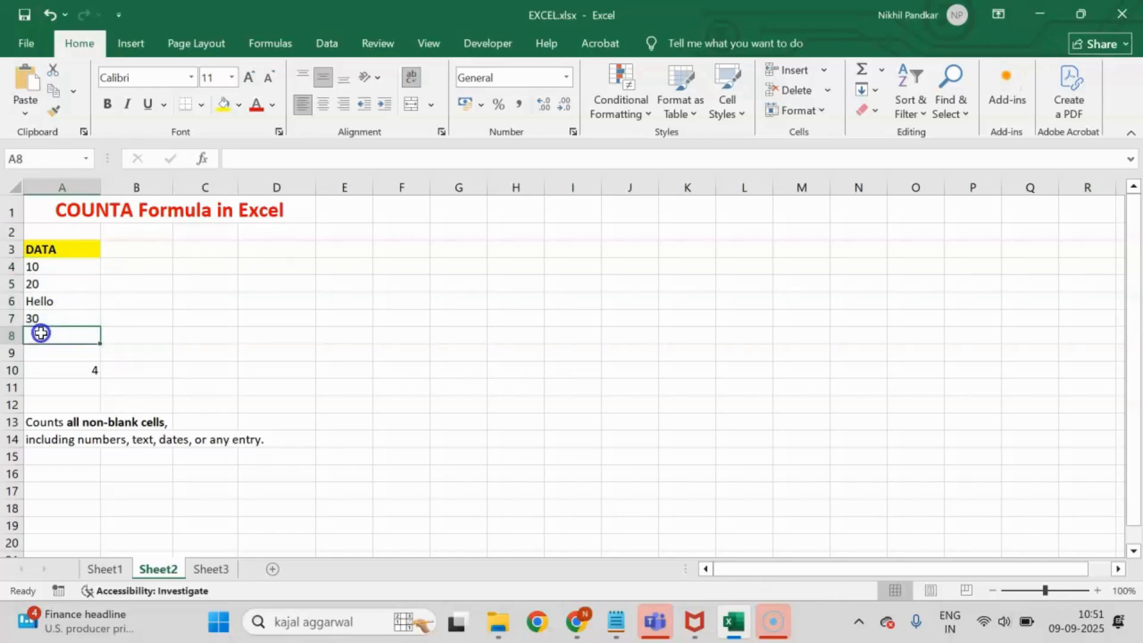